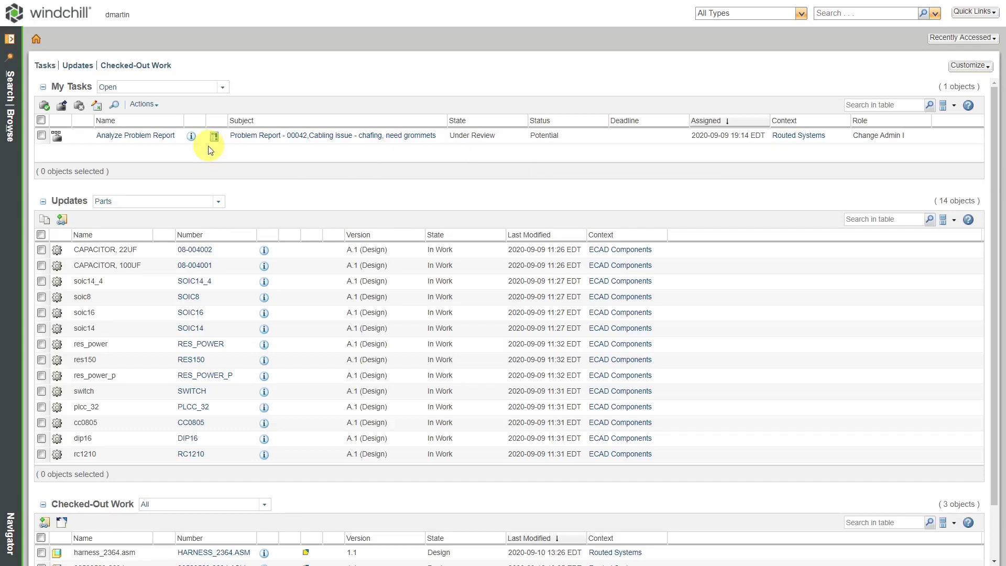
Step: Show the recent products browse list with Consumer Electronics expanded into its folders and teams
left_click(10, 135)
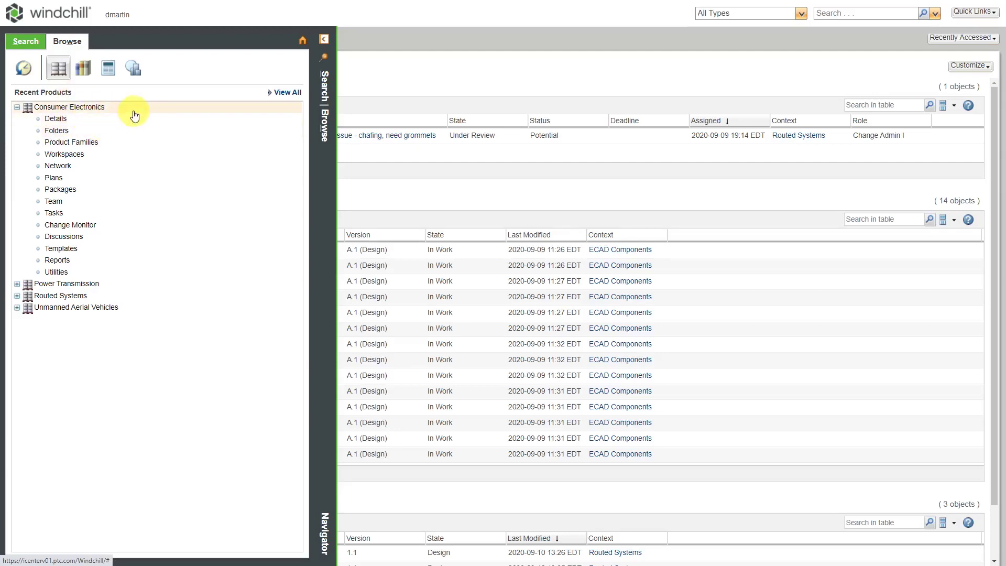
Step: Open the g2-s51_battery-assy-small part from the Consumer Electronics folders
left_click(57, 131)
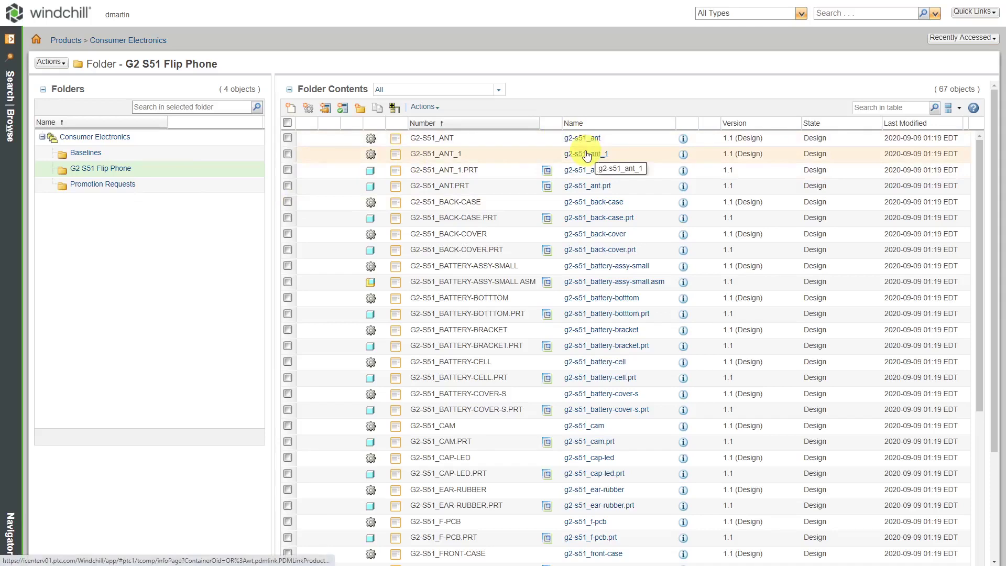
scroll(560, 187, "down", 12)
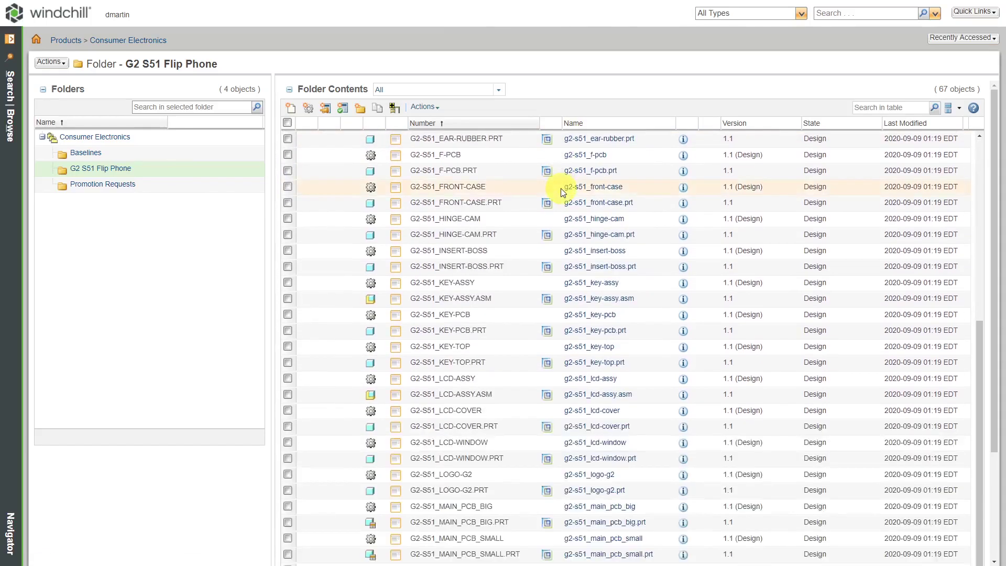
scroll(559, 190, "up", 12)
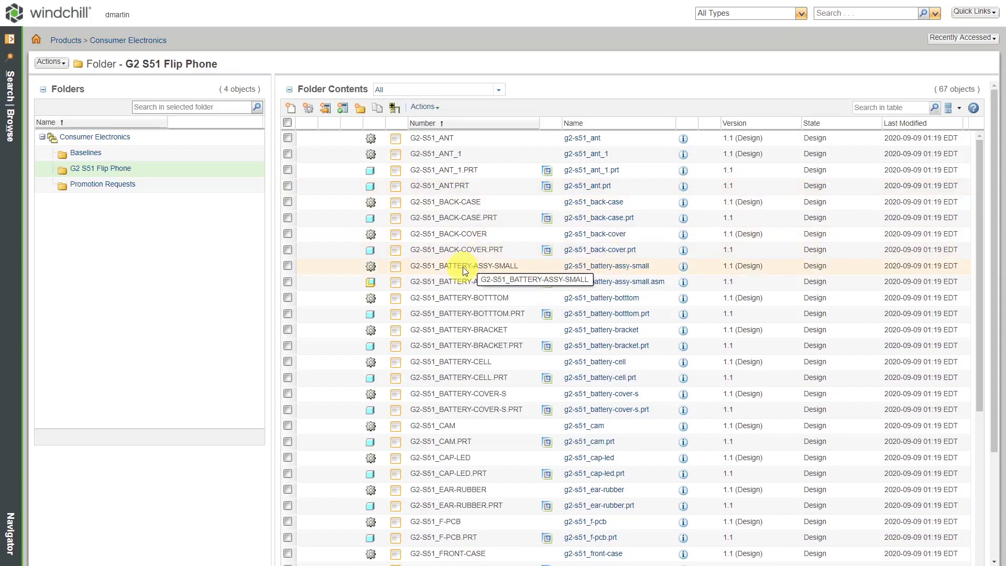
left_click(610, 268)
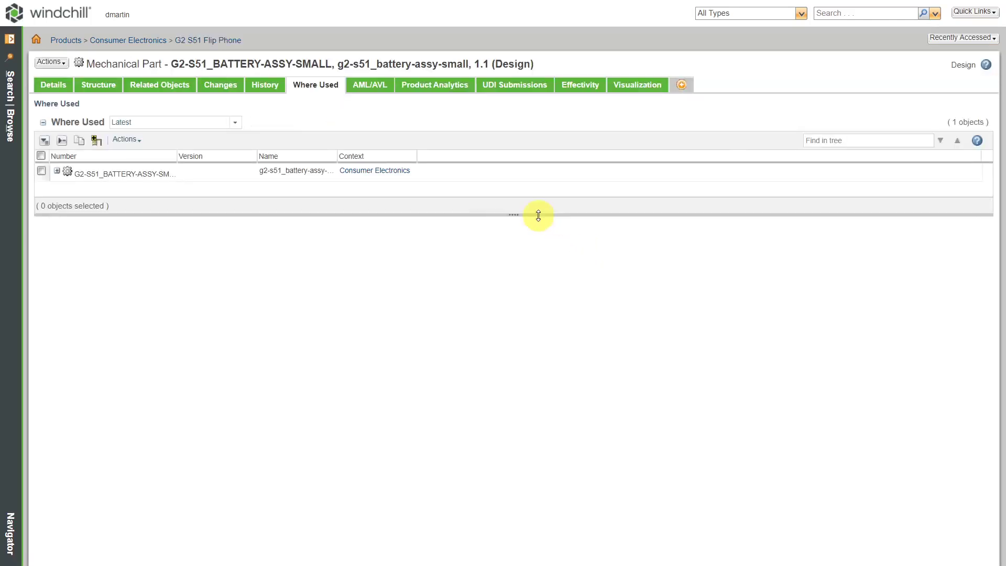
left_click(54, 86)
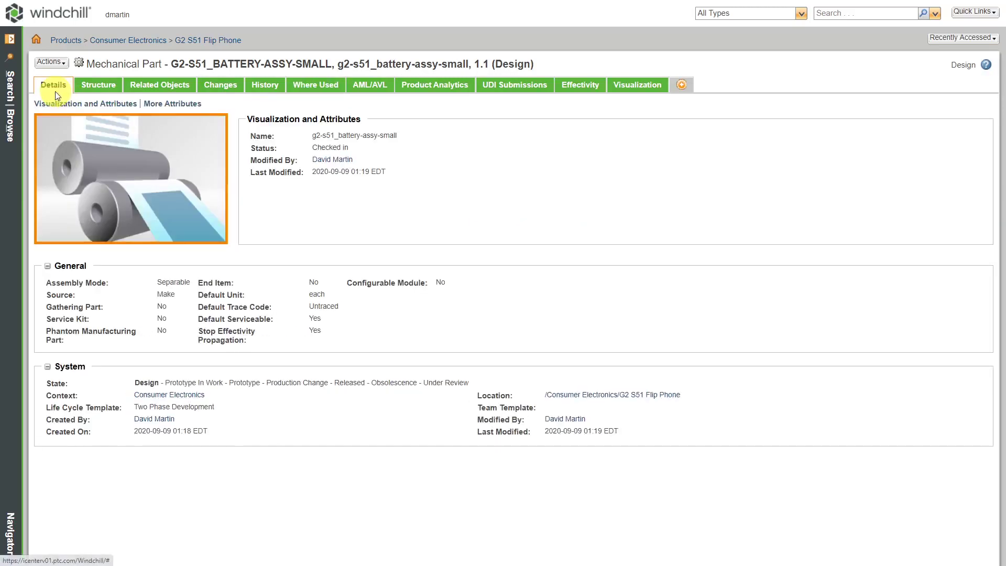
left_click(116, 92)
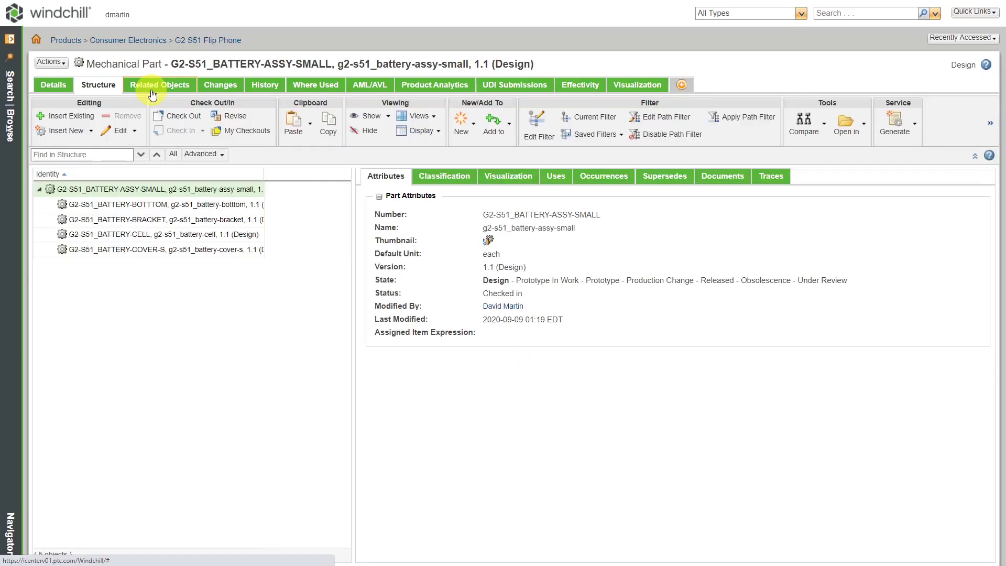
Step: Expand its Where Used list to reveal parent G2-S51-FULL (Design) 1.1
left_click(305, 87)
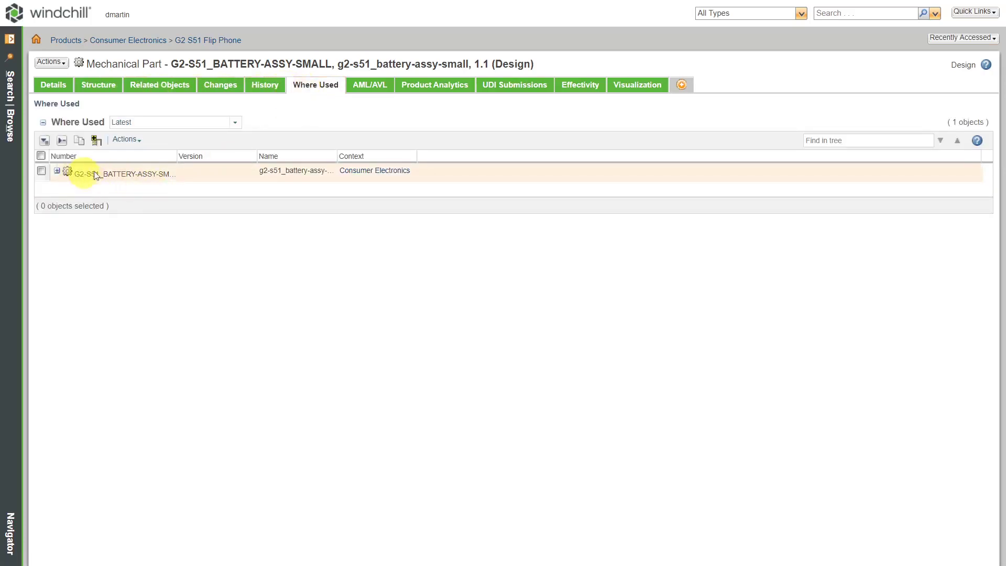
left_click_drag(178, 156, 207, 156)
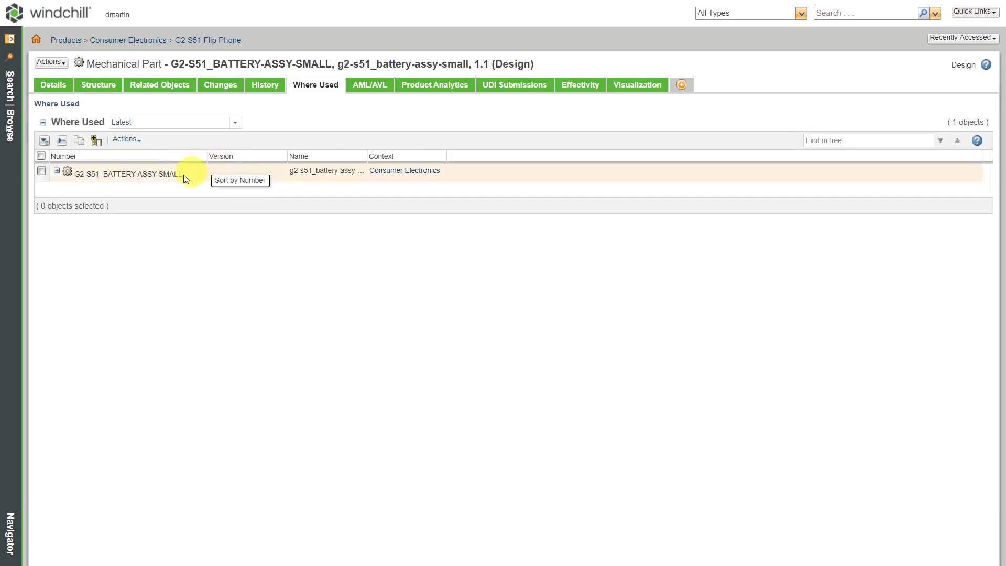
left_click(57, 172)
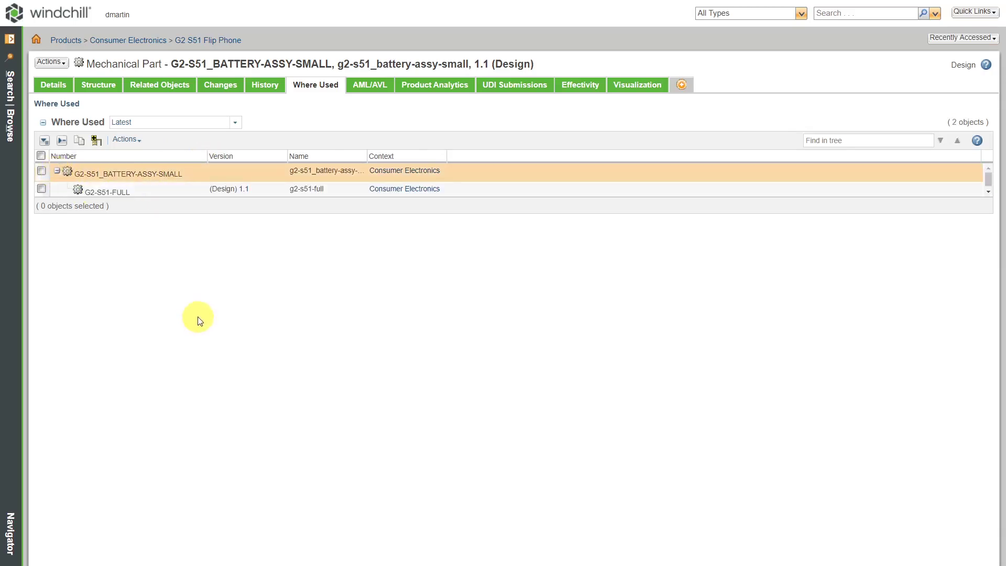
left_click_drag(187, 214, 190, 250)
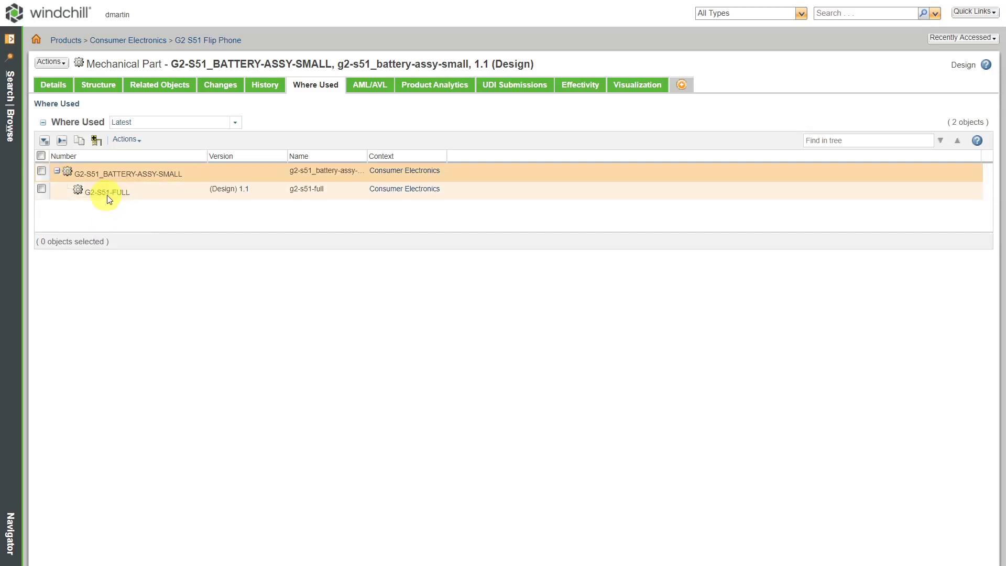
Step: Open G2-S51-FULL and expand its structure to all levels, listing 31 objects
left_click(244, 190)
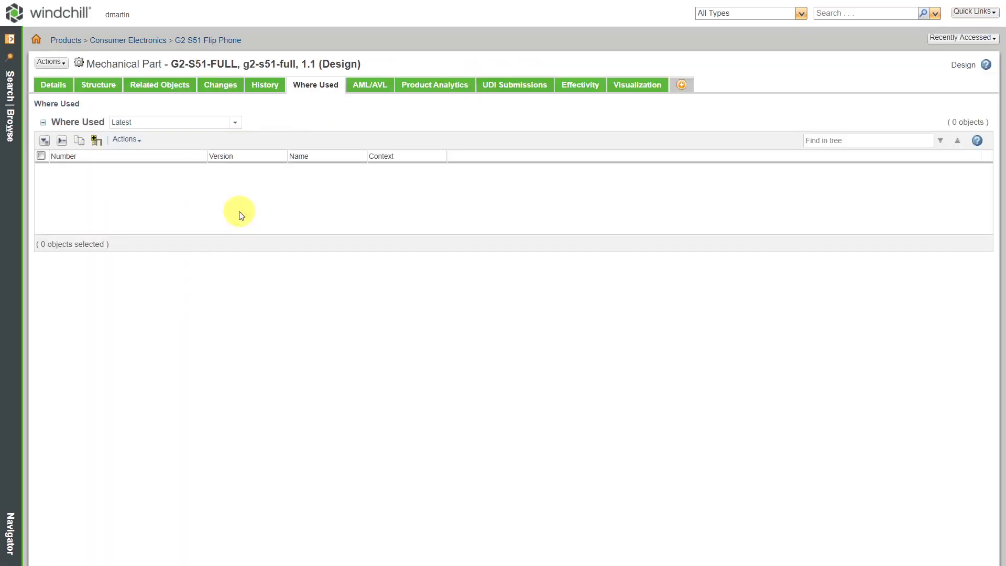
left_click(98, 87)
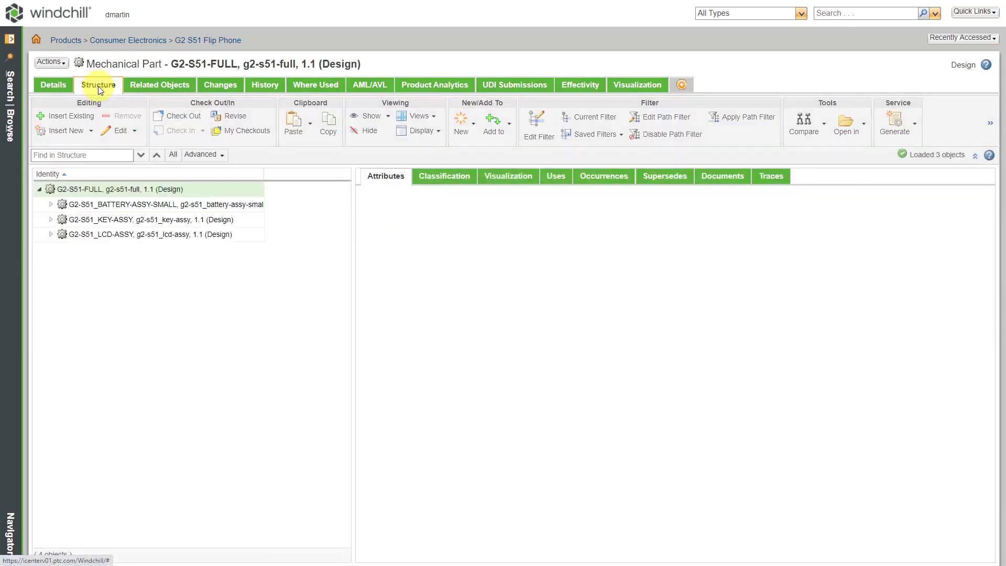
left_click(51, 206)
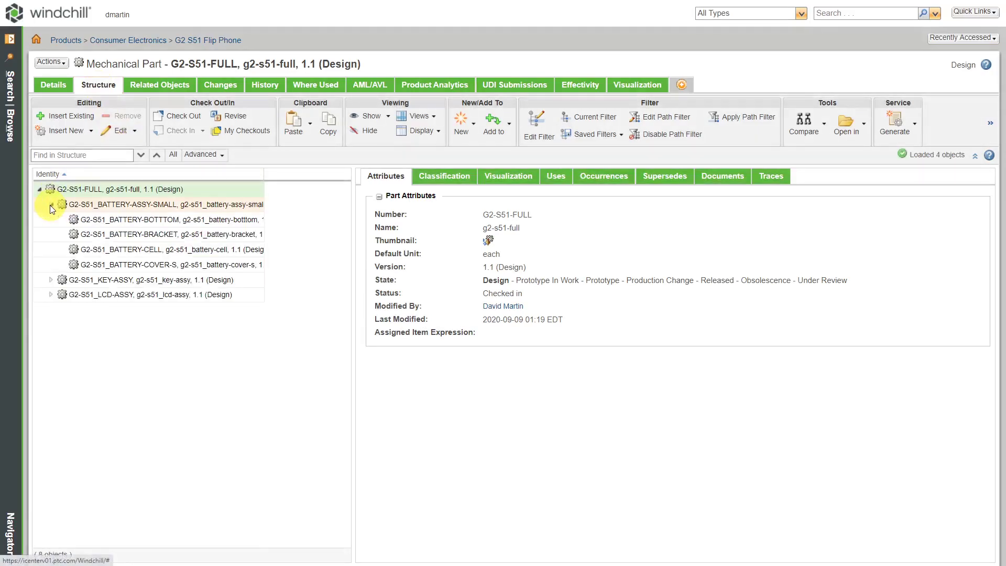
left_click(438, 131)
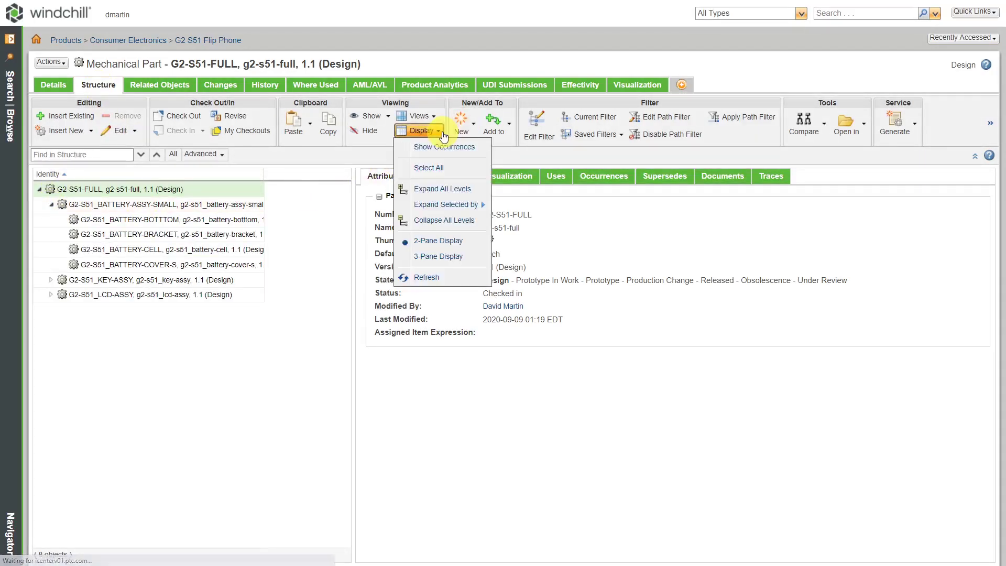
left_click(451, 191)
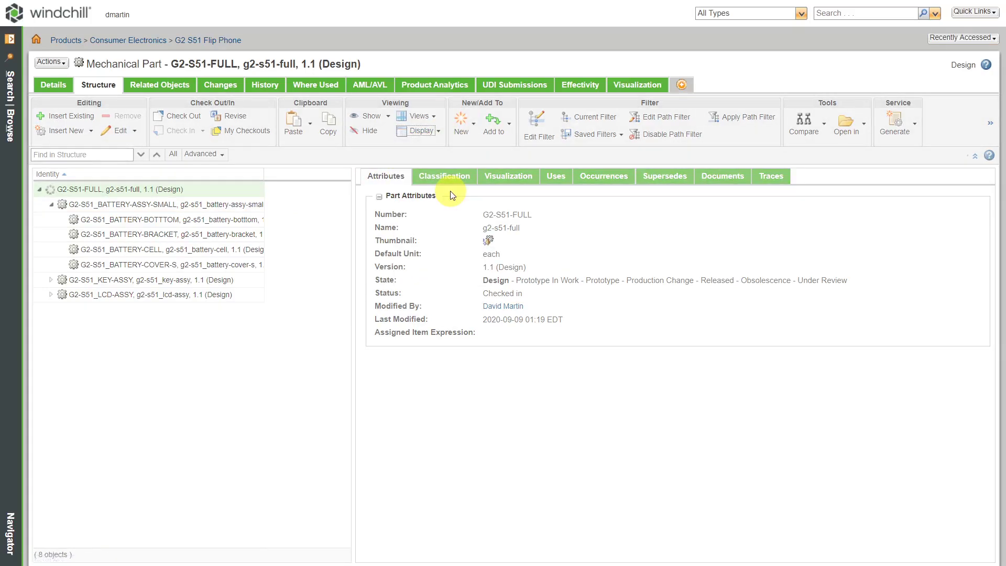
scroll(312, 239, "down", 5)
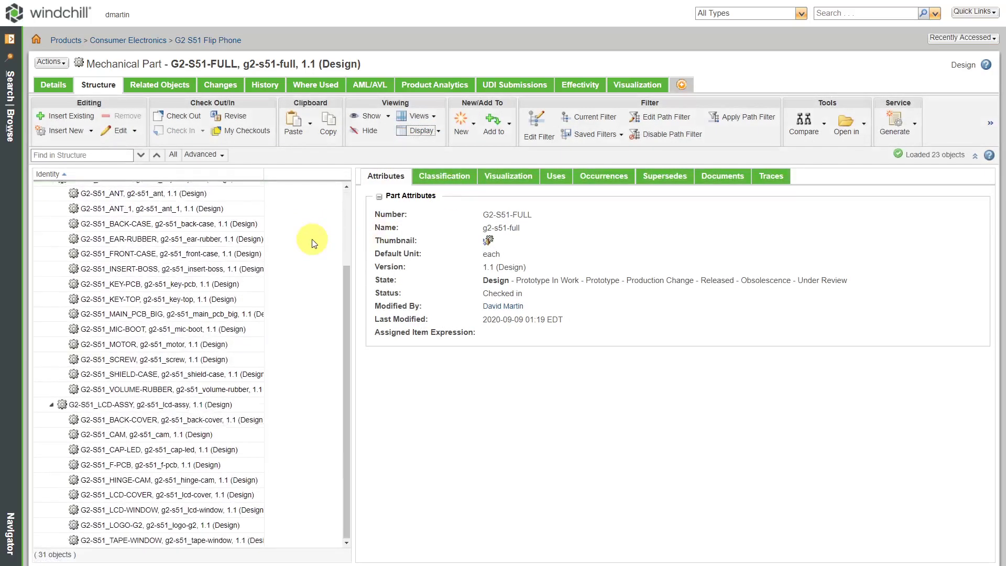
scroll(313, 239, "up", 2)
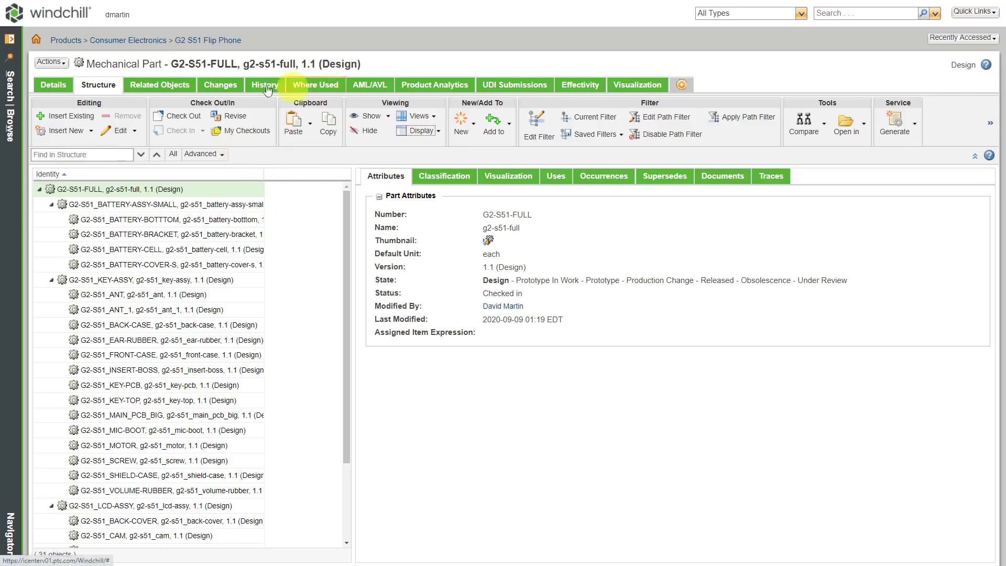
Step: Use Edit Common Attributes to set End Item to Yes and Default Trace Code to Serial Number
left_click(54, 67)
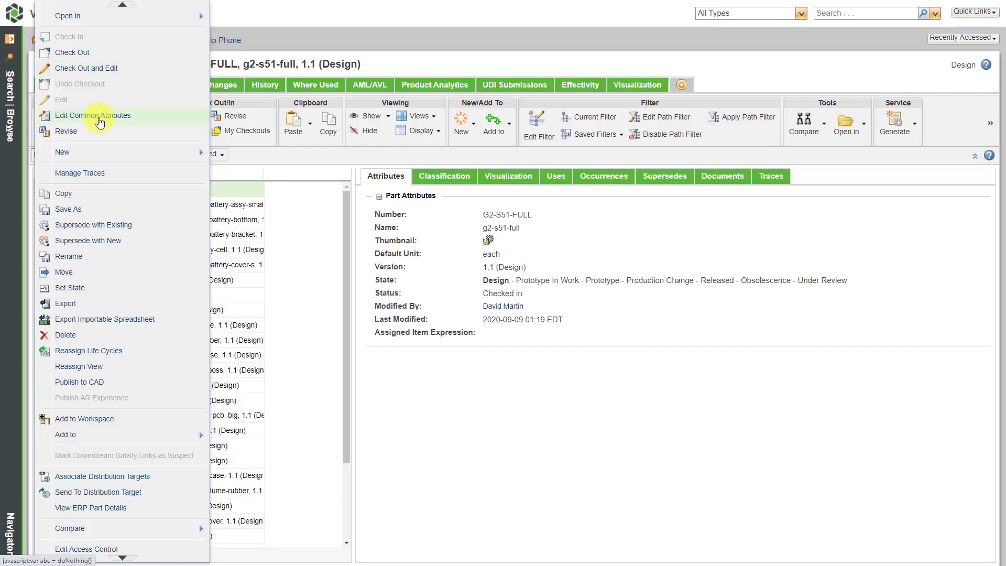
left_click(99, 116)
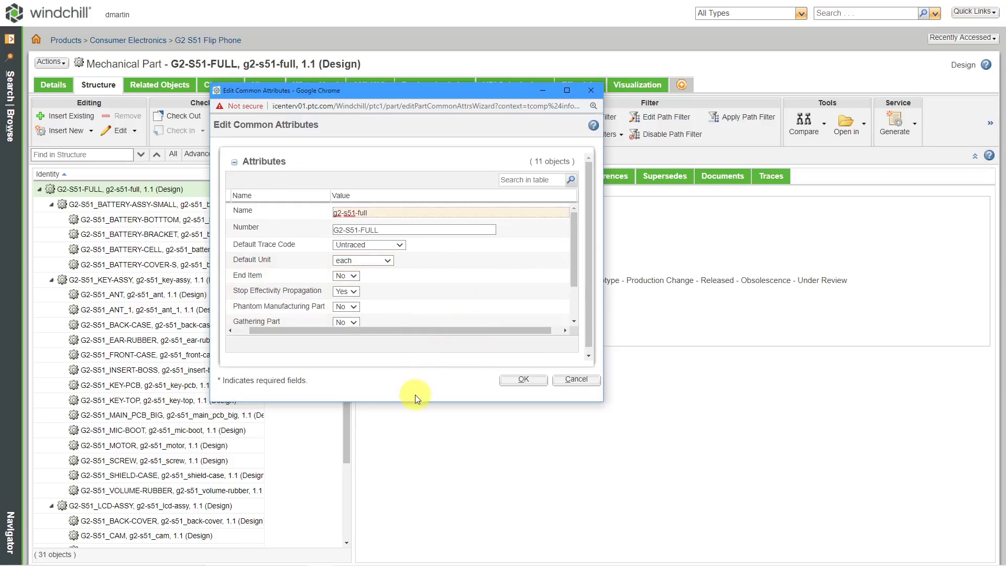
left_click_drag(414, 403, 408, 501)
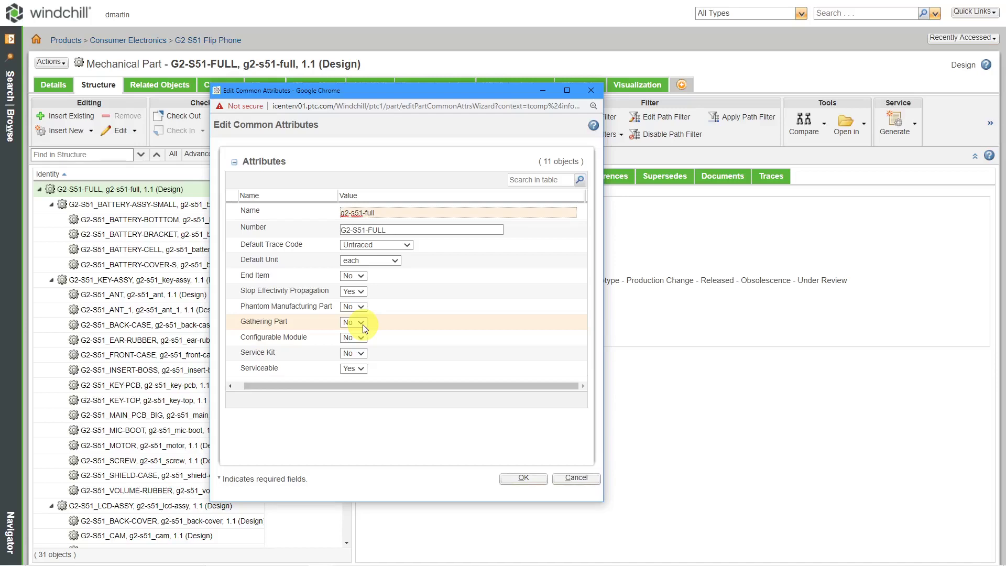
left_click(360, 275)
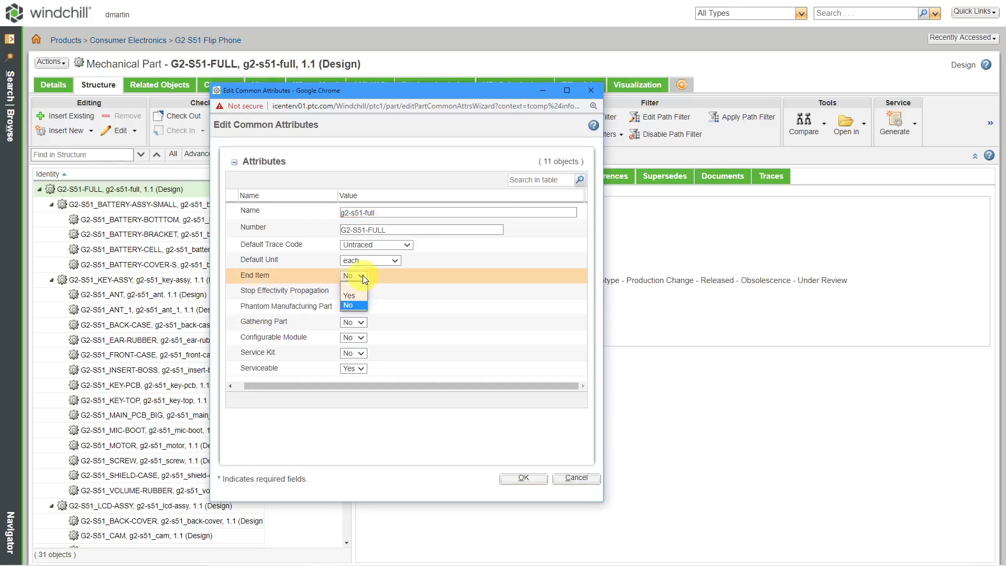
left_click(359, 297)
left_click(407, 246)
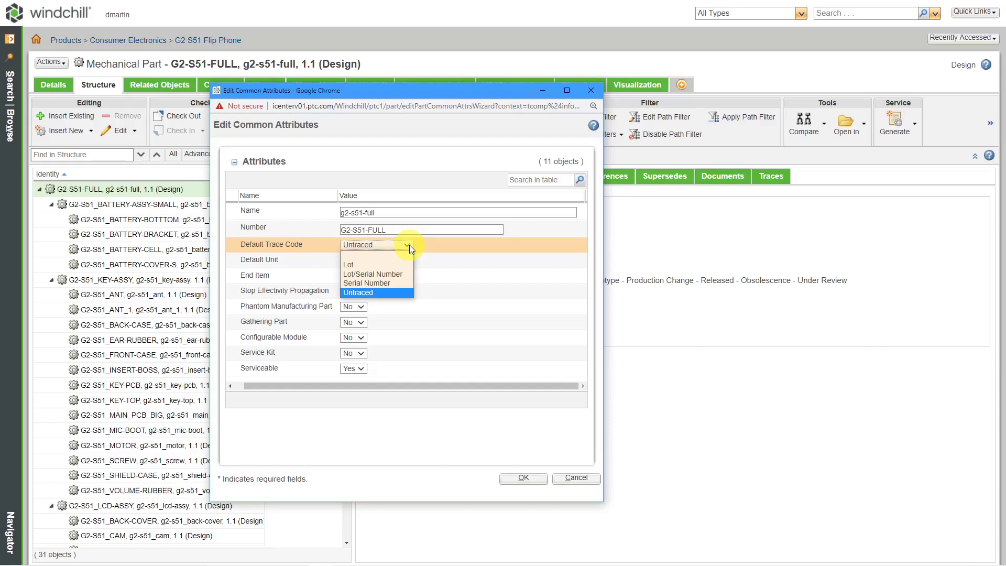
left_click(387, 283)
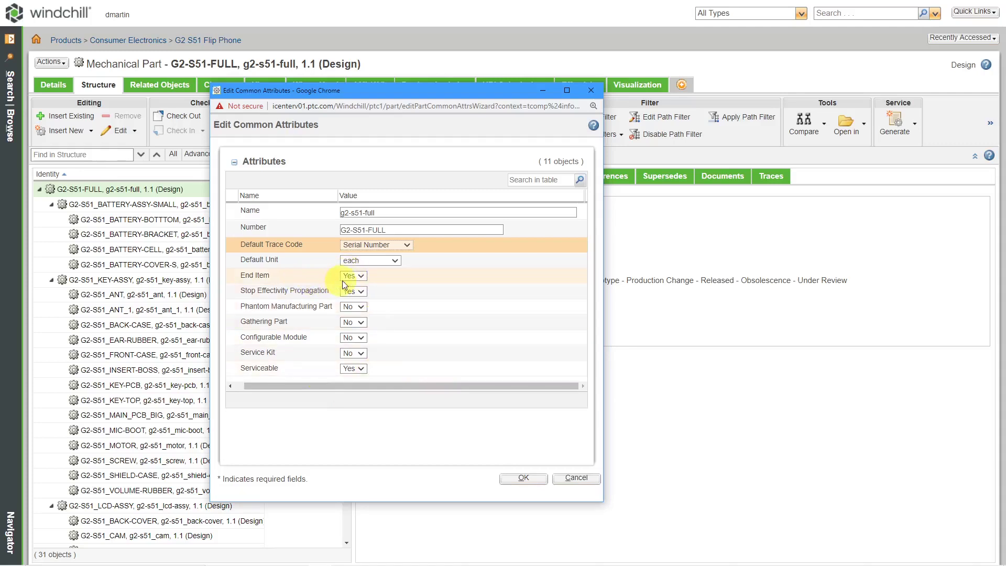
left_click(525, 479)
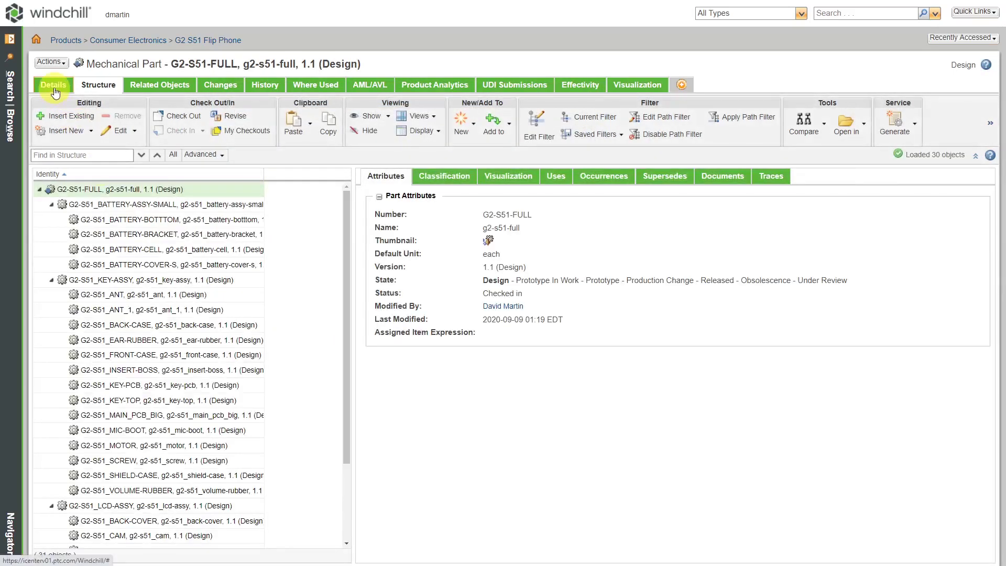
Step: Check the G2-S51-FULL details, then return to the G2 S51 Flip Phone folder
left_click(58, 87)
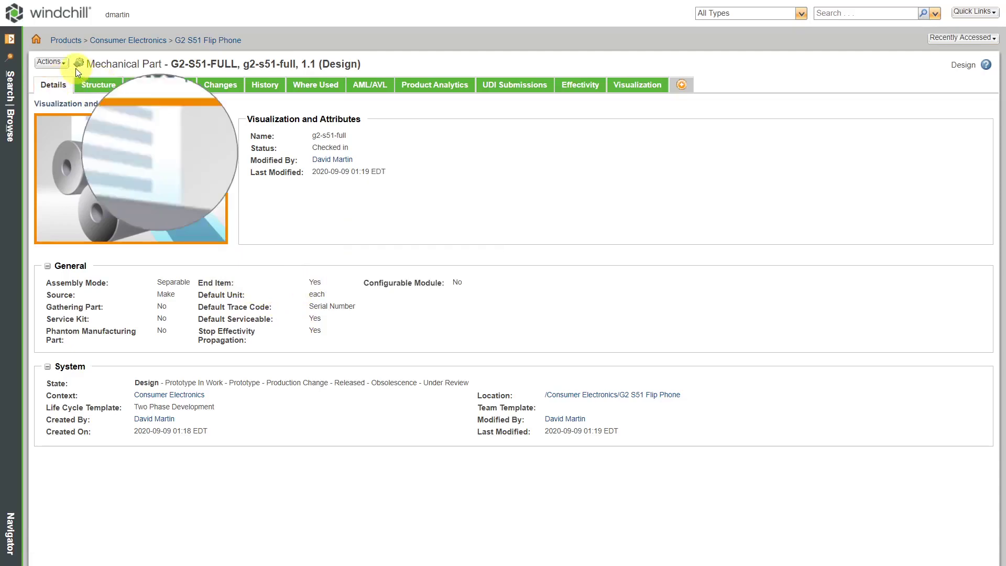
key("F12")
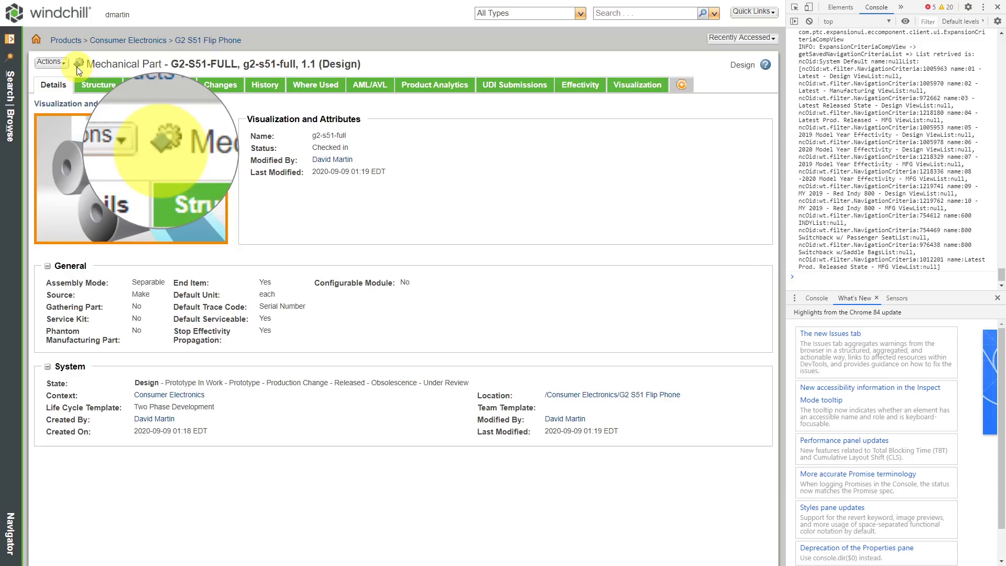
key("F12")
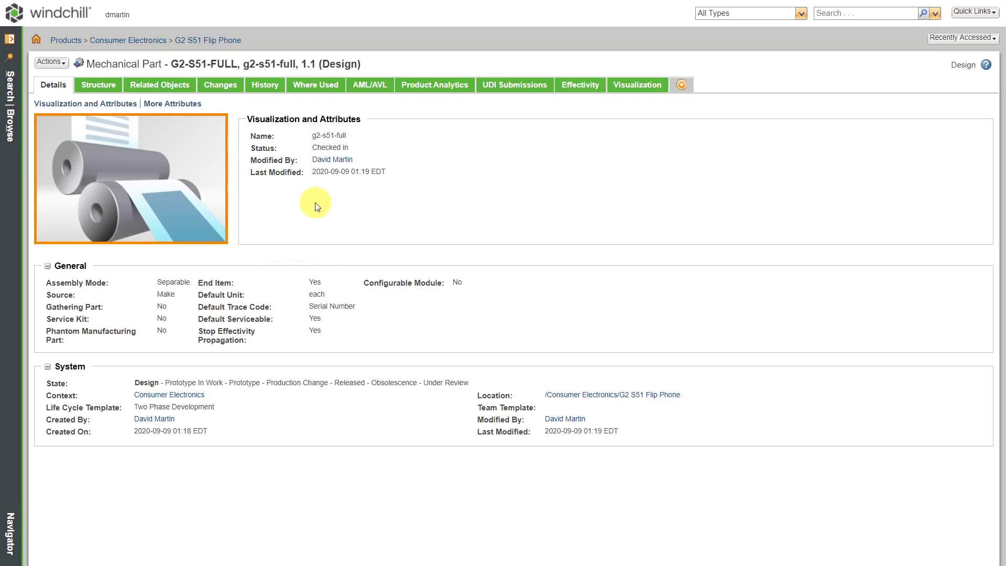
left_click(199, 40)
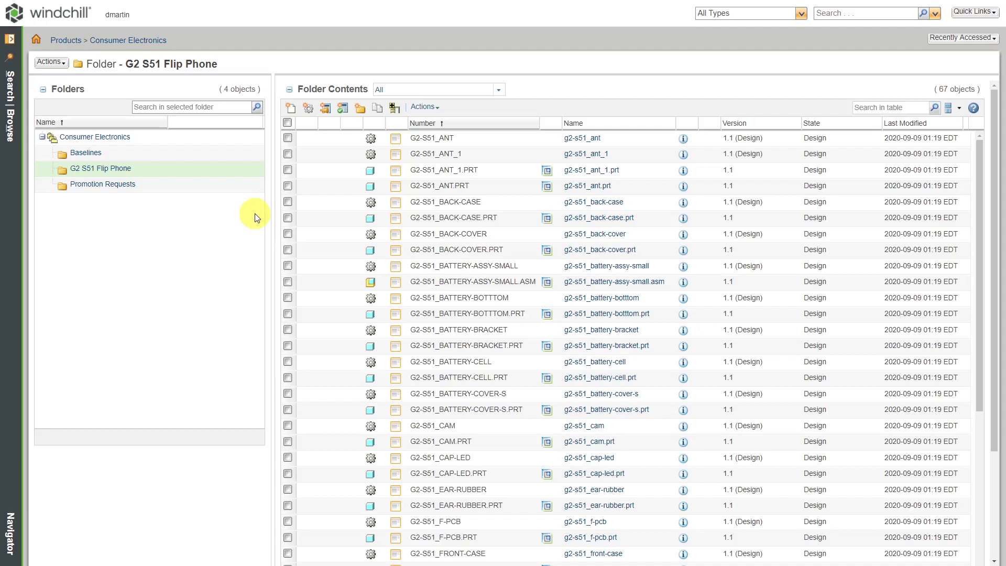
Step: Launch the New Part wizard in the G2 S51 Flip Phone folder and list the part types
left_click(308, 110)
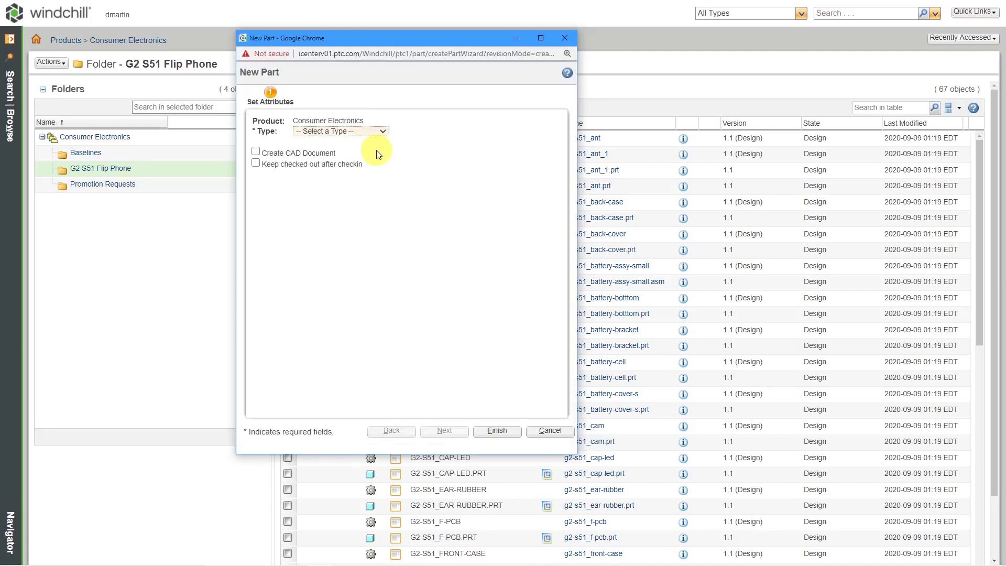
left_click(373, 135)
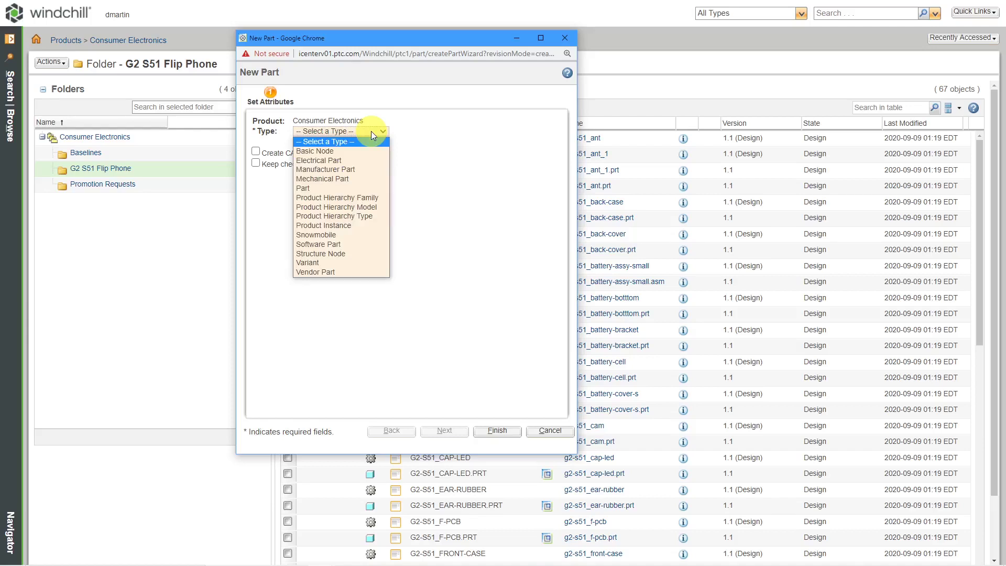
Step: Set the new part's type to Part and Create as End Item to Yes
left_click(353, 188)
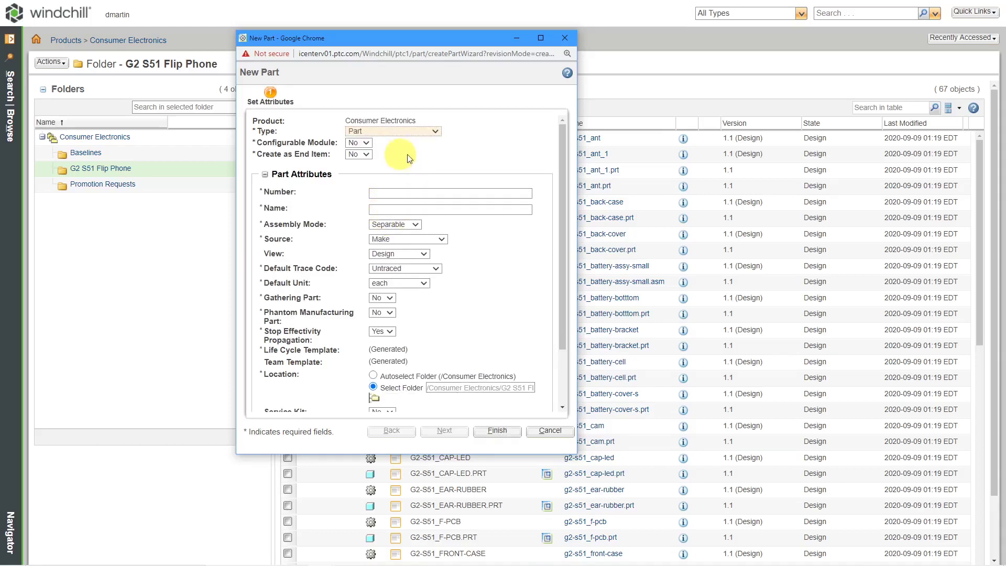
left_click(365, 155)
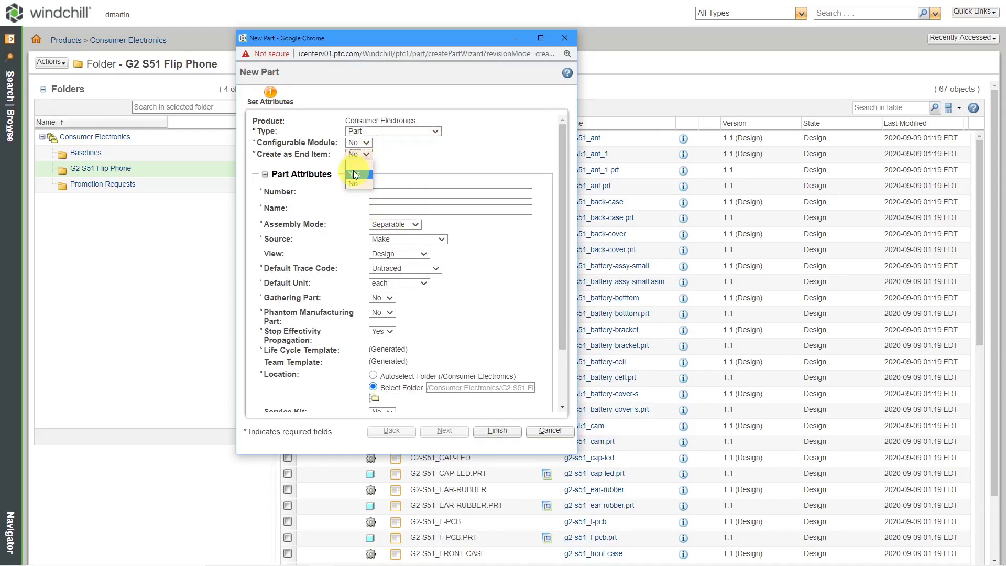
left_click(353, 172)
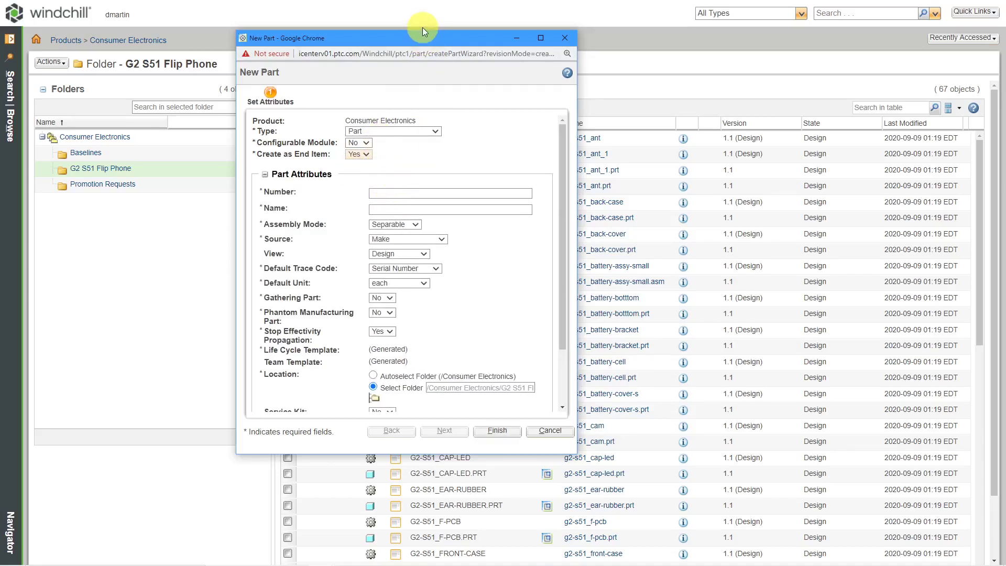
left_click_drag(422, 34, 376, 59)
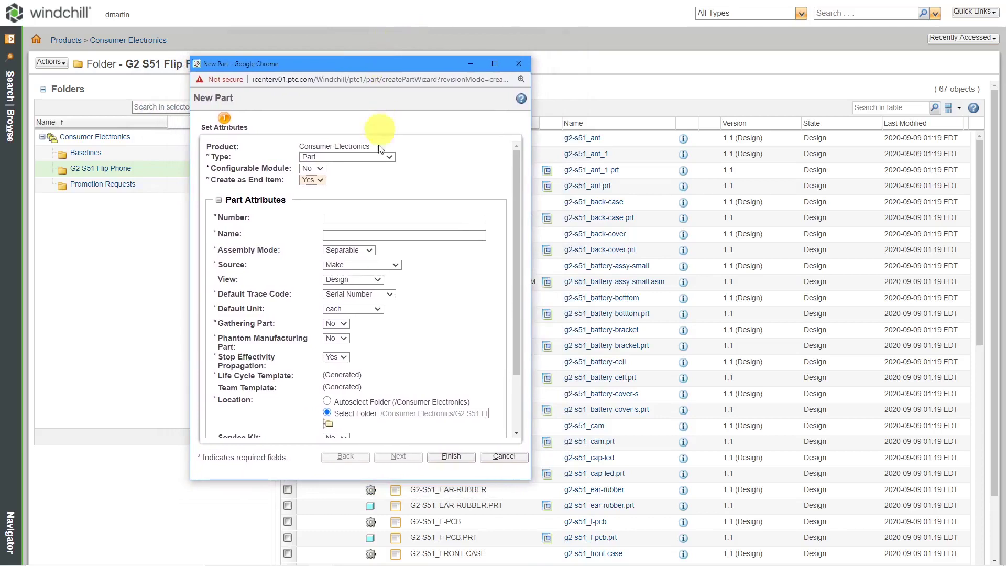
Step: Enter number G2-S51-1000 and name PACKAGE, FLIP PHONE, then finish creating the part
left_click(370, 219)
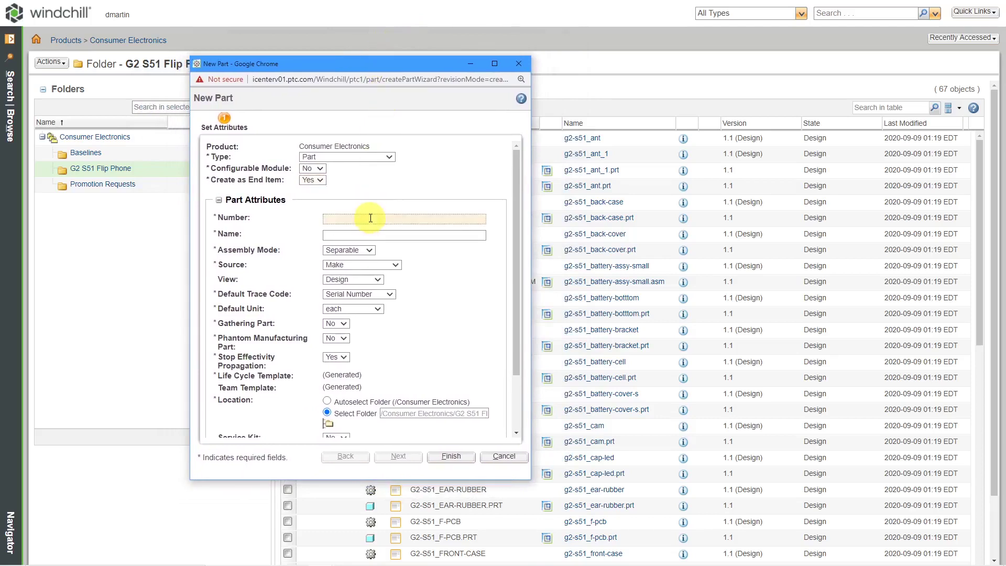
type("2-S51-1000")
left_click(407, 234)
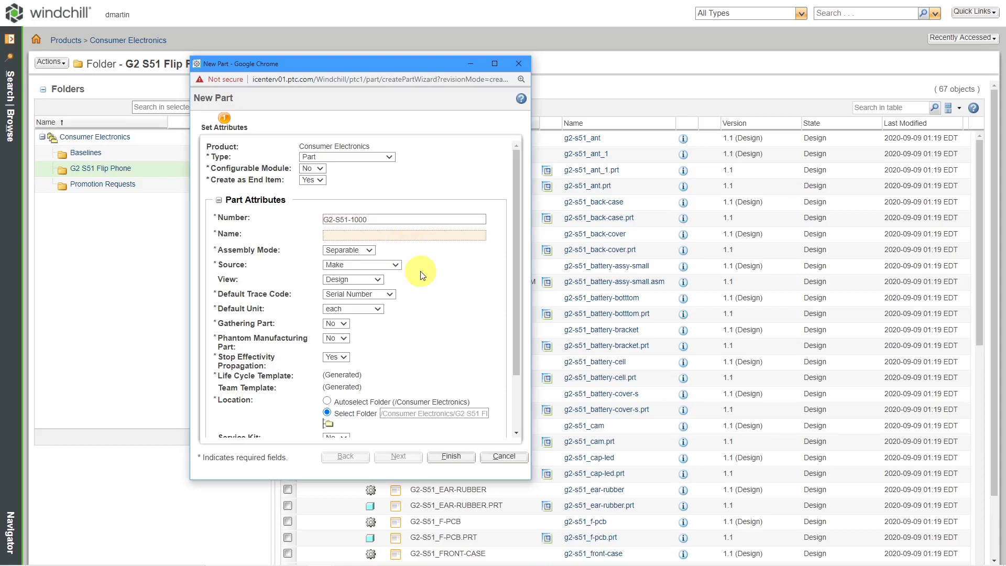
type("PACKAGE, FLIP PHONE")
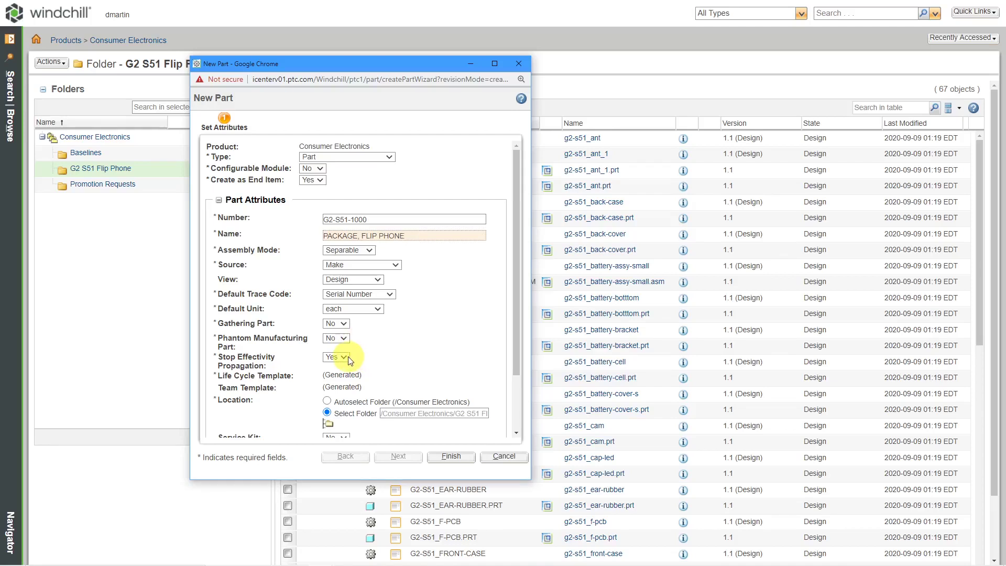
scroll(429, 359, "down", 2)
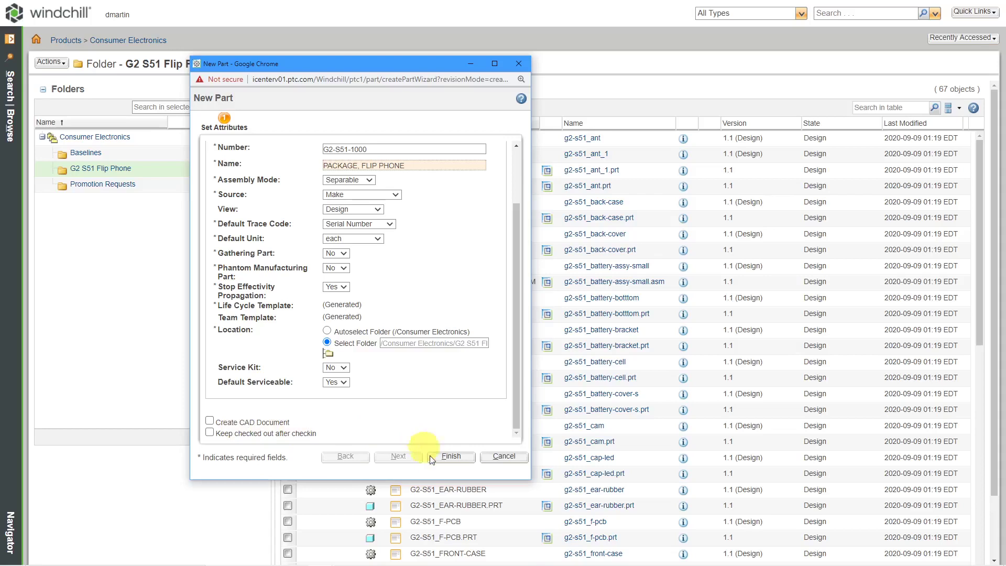
left_click(451, 456)
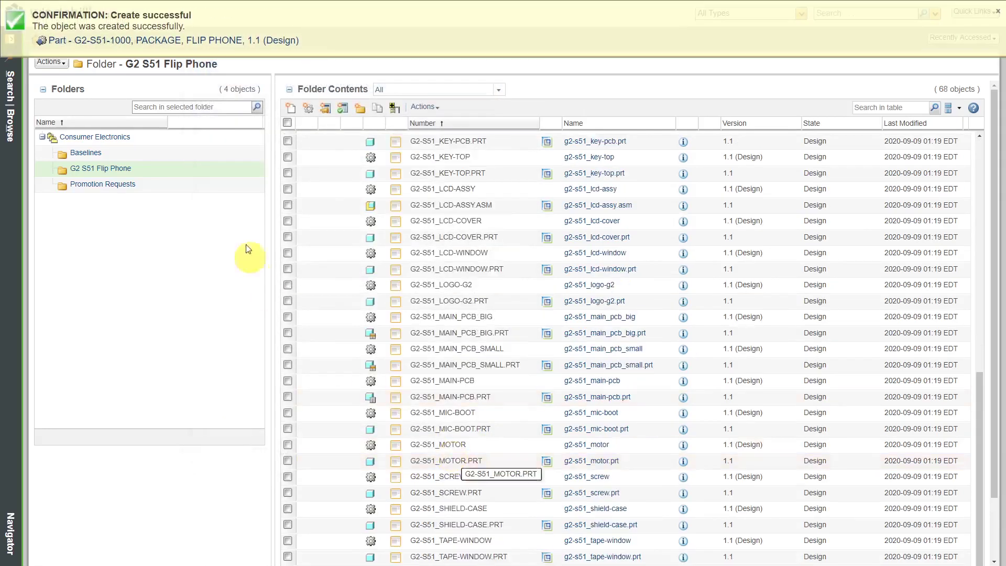
Step: Open the new G2-S51-1000 part's Structure tab, which has no children yet
left_click(150, 40)
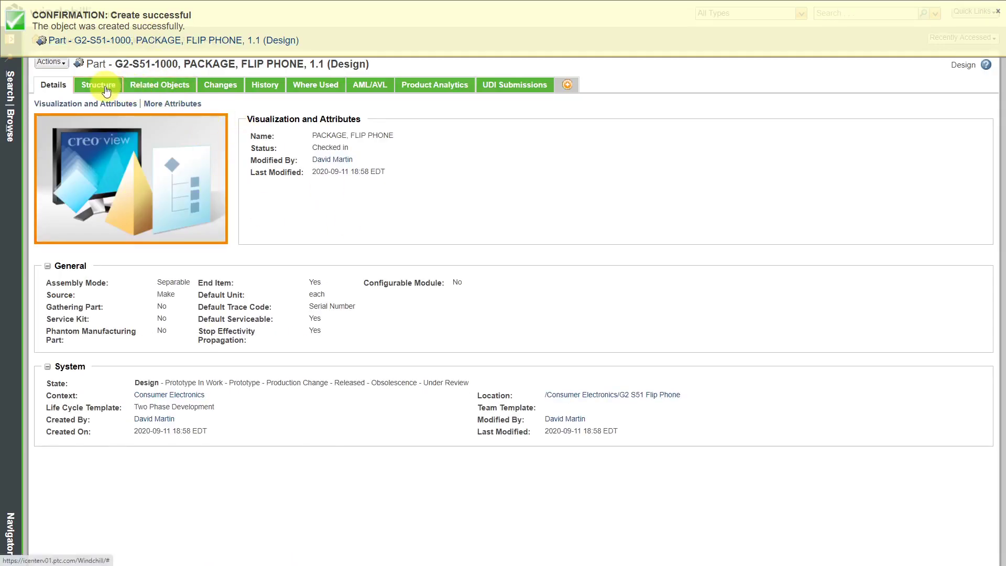
left_click(98, 86)
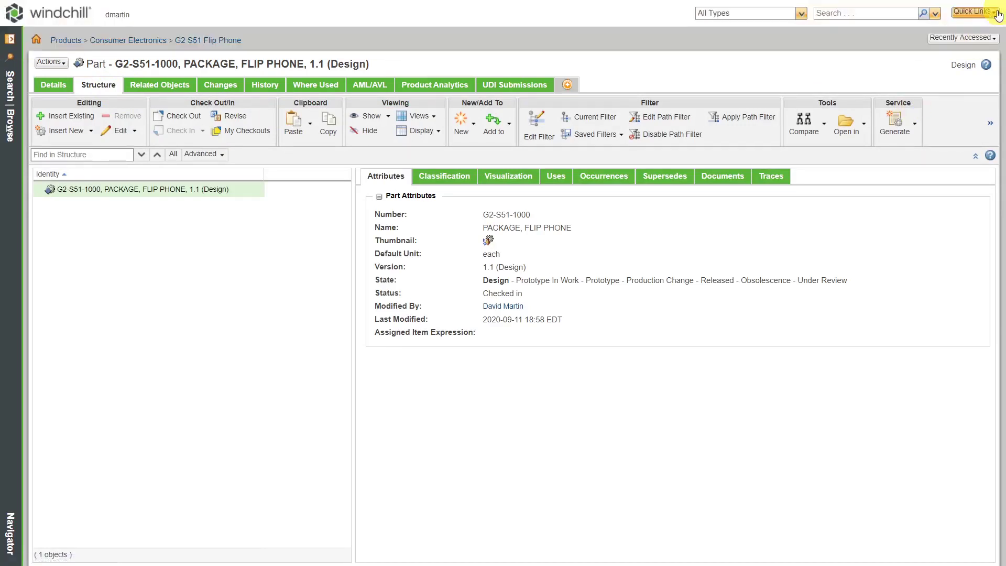
left_click(950, 44)
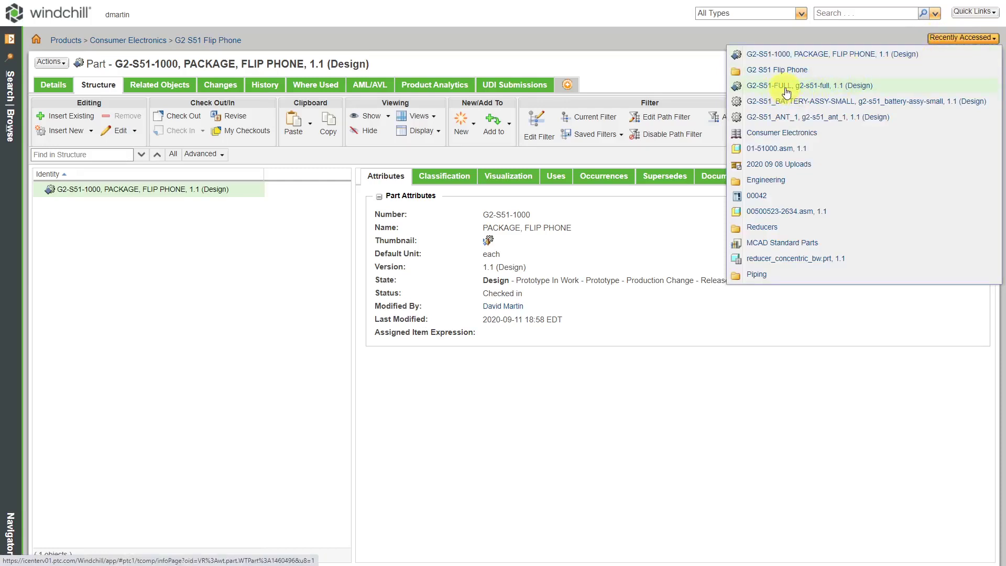
left_click(230, 280)
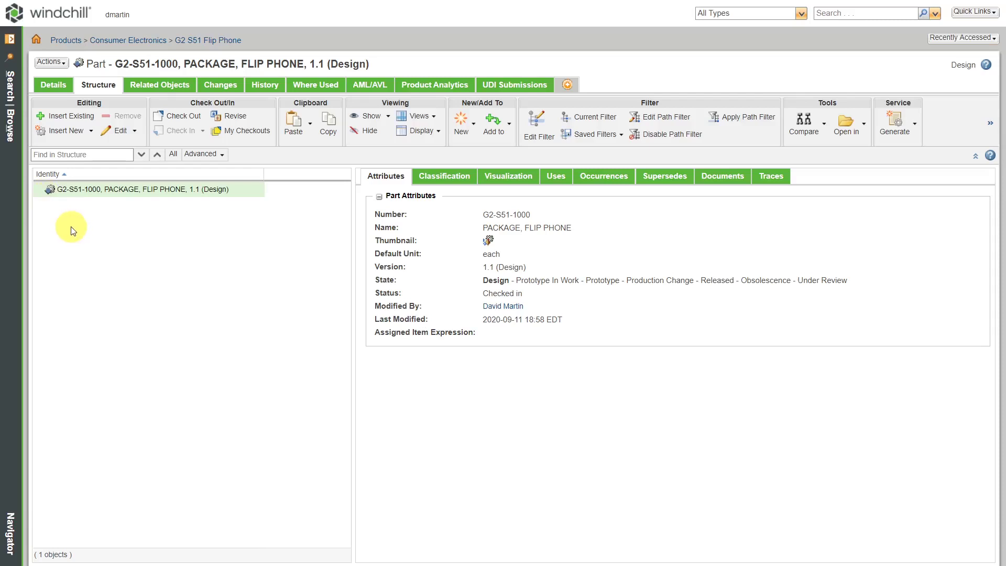
Step: Search for G2-S51-FULL* and insert G2-S51-FULL as a child under G2-S51-1000
left_click(71, 116)
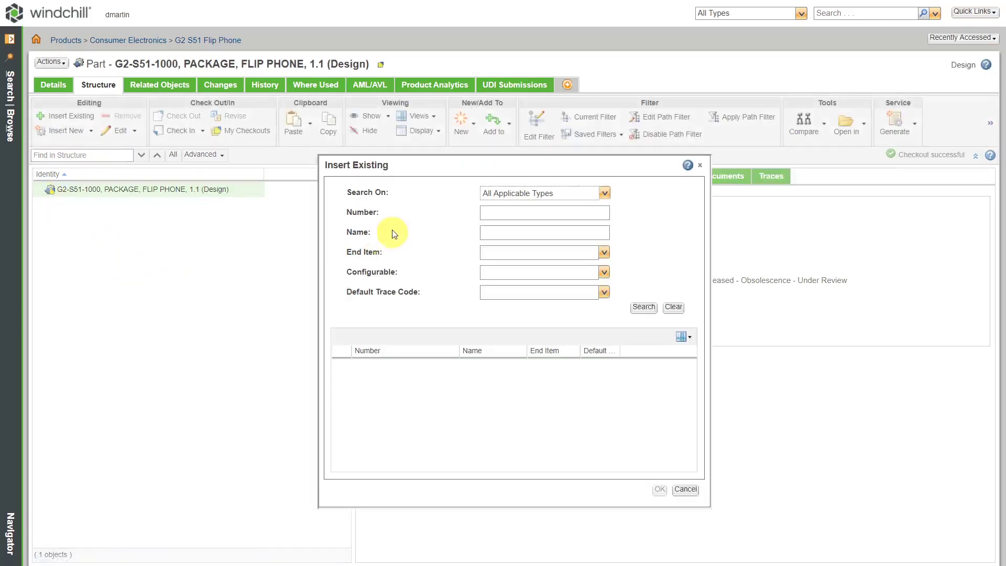
left_click(512, 214)
type("G2-S")
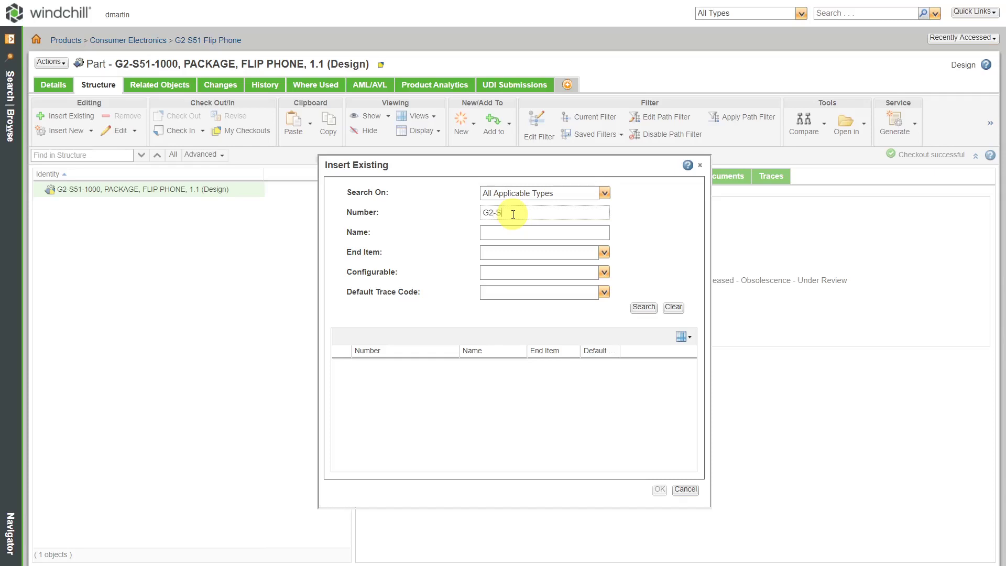
type("51-FULL*")
left_click(640, 309)
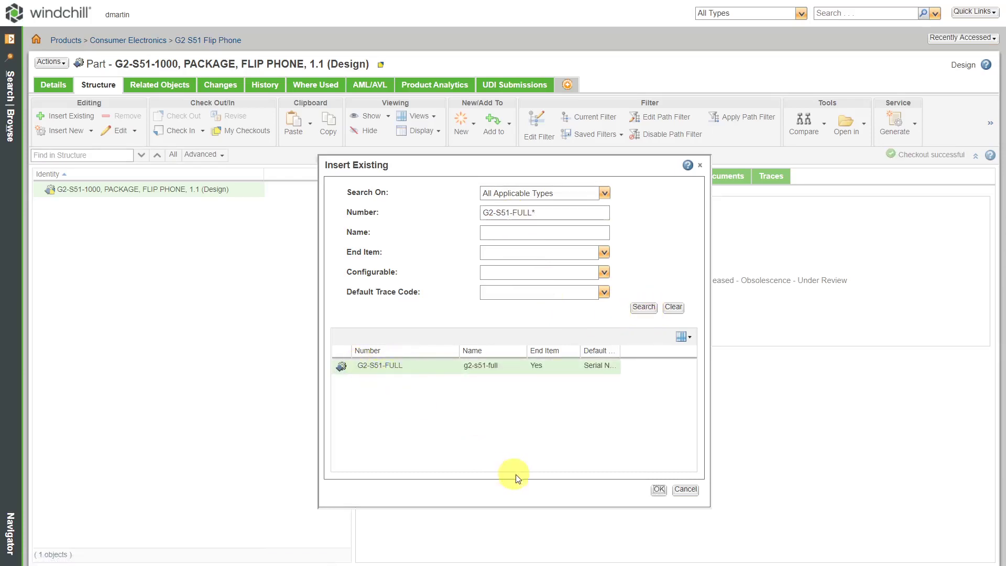
left_click(659, 490)
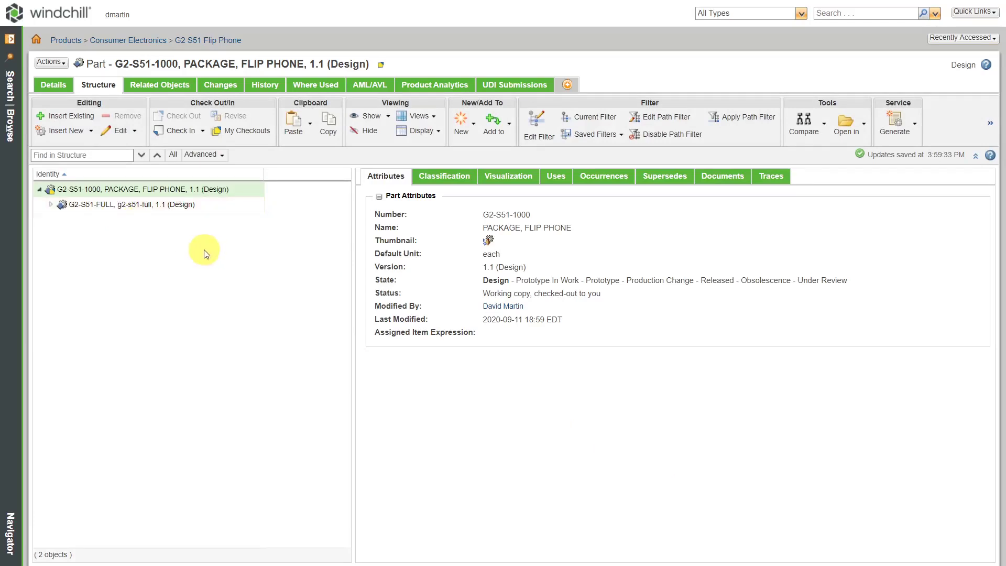
Step: Start a single new child part of type Part under the package
left_click(92, 132)
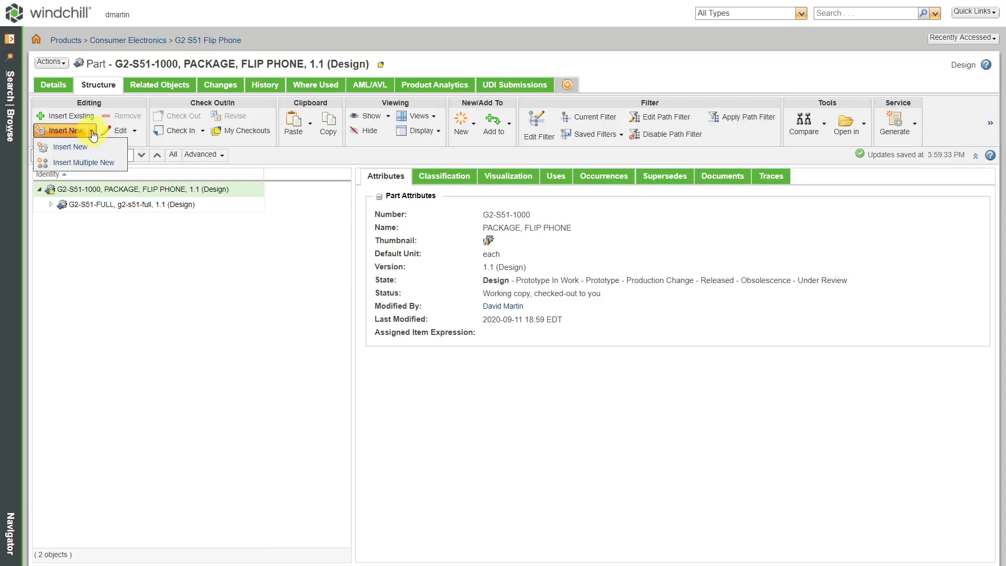
left_click(74, 147)
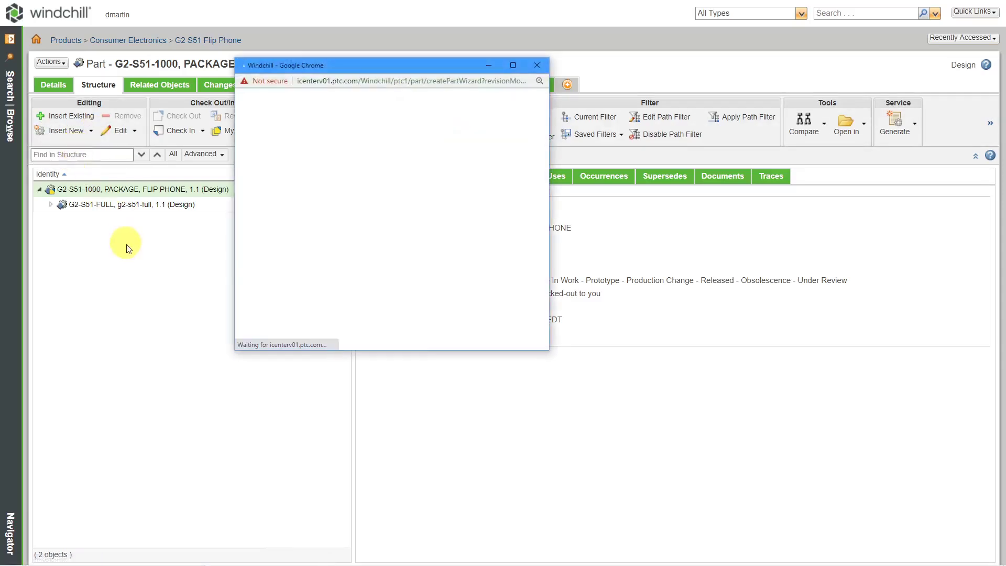
left_click(363, 158)
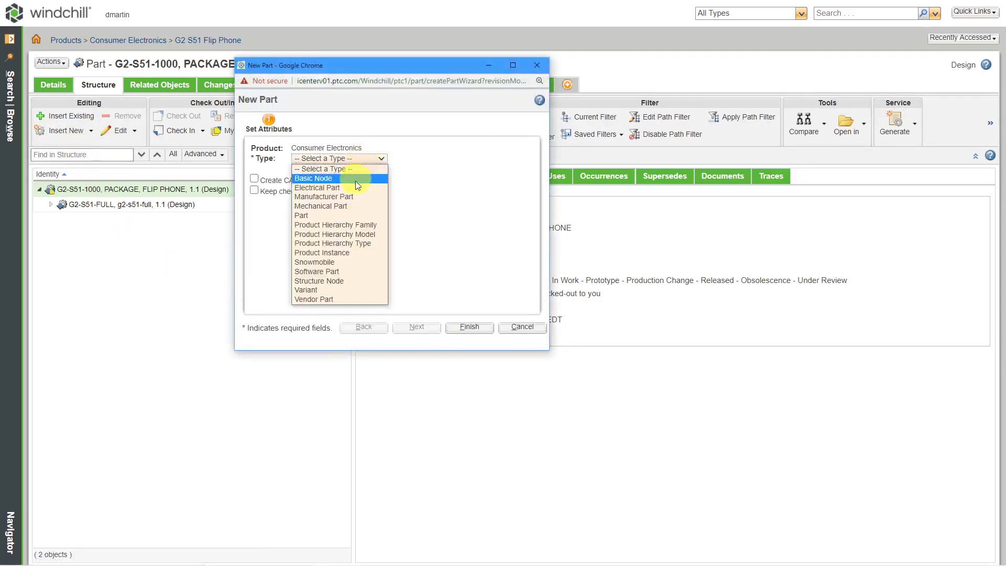
left_click(349, 215)
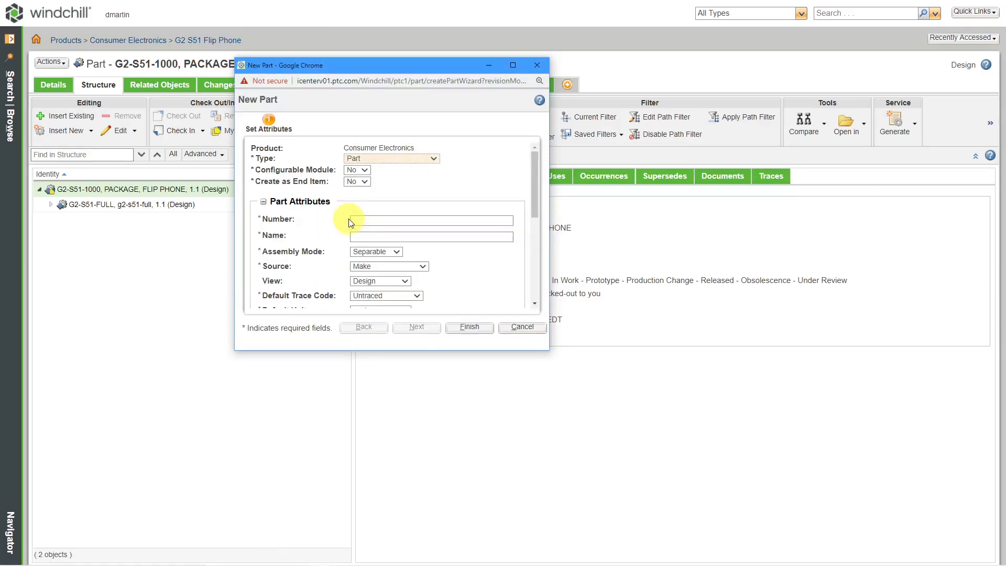
Step: Enter part number G2-S51-0900 and name SHIPPING BOX, FLIP PHONE
left_click(375, 221)
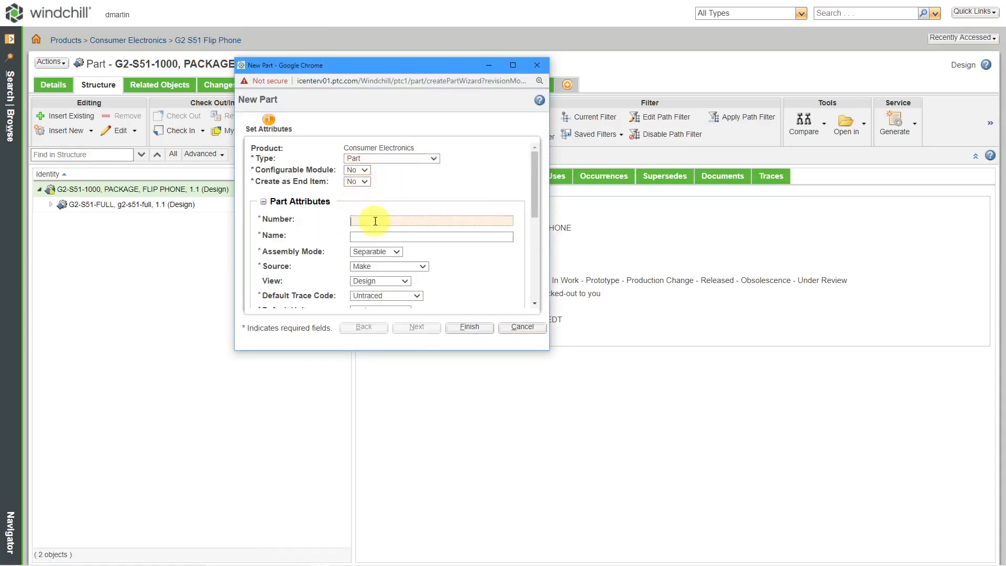
type("G2-S")
type("51-0900")
key("Tab")
type("PACKAGE")
type(" FLIP")
key("BackSpace")
key("BackSpace")
key("BackSpace")
key("BackSpace")
key("BackSpace")
key("BackSpace")
key("BackSpace")
key("BackSpace")
key("BackSpace")
key("BackSpace")
key("BackSpace")
key("BackSpace")
type("SHIPPING BOX, FLIP PHONE")
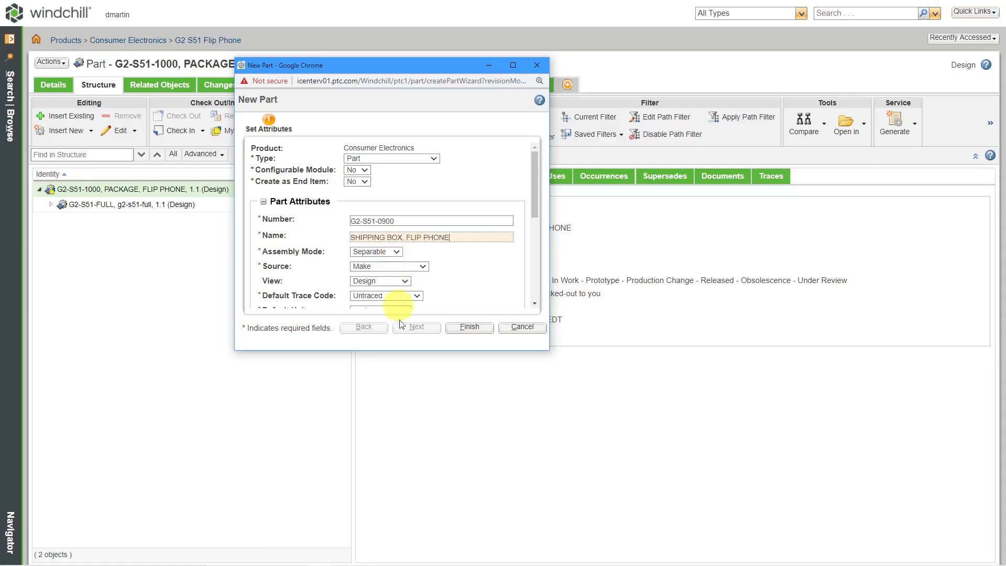
Step: Set Assembly Mode to Inseparable and finish creating the shipping box part
left_click(392, 250)
left_click(381, 283)
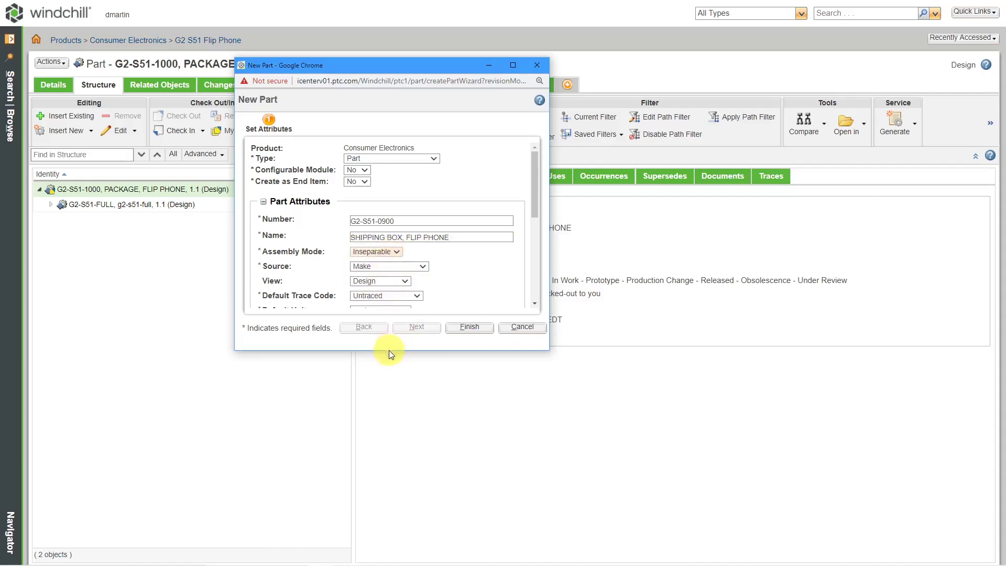
left_click_drag(389, 350, 388, 488)
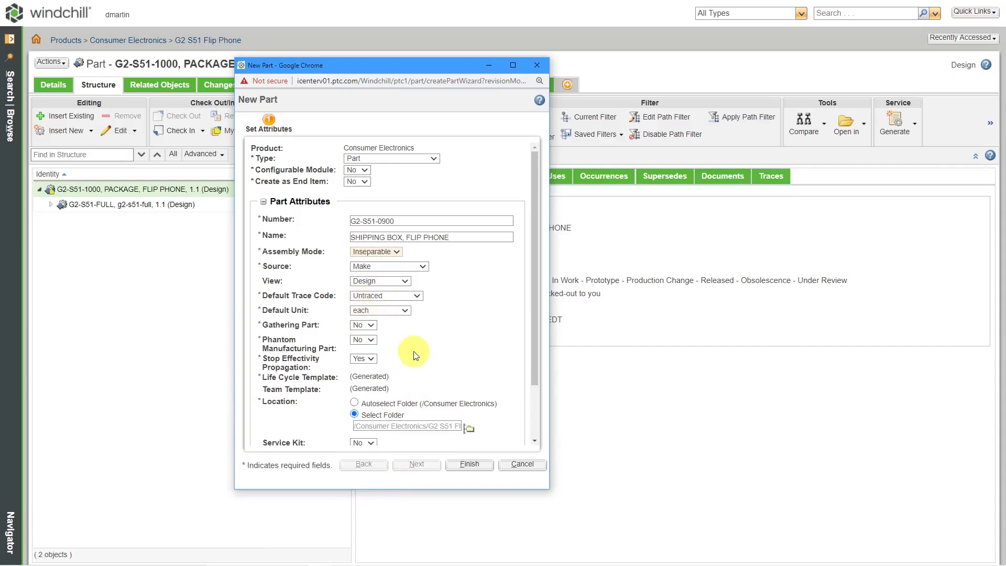
left_click_drag(535, 284, 519, 378)
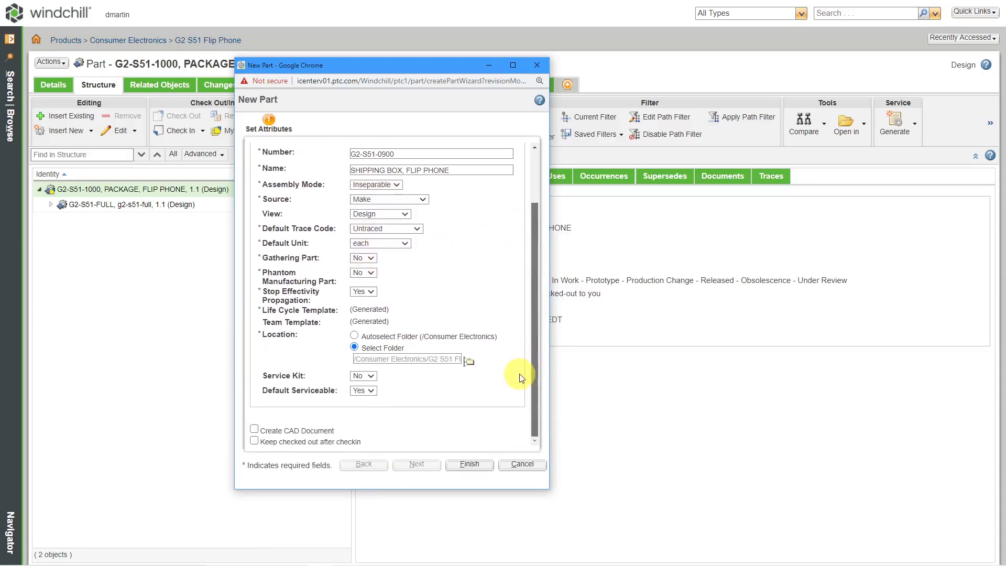
left_click(462, 467)
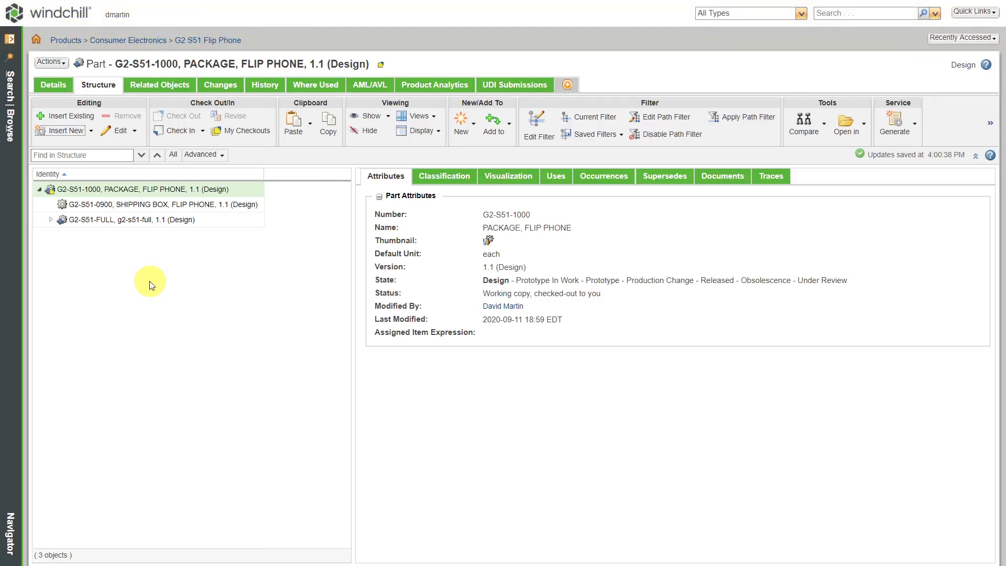
Step: Begin a new Part in the package with Create as End Item set to Yes
left_click(70, 131)
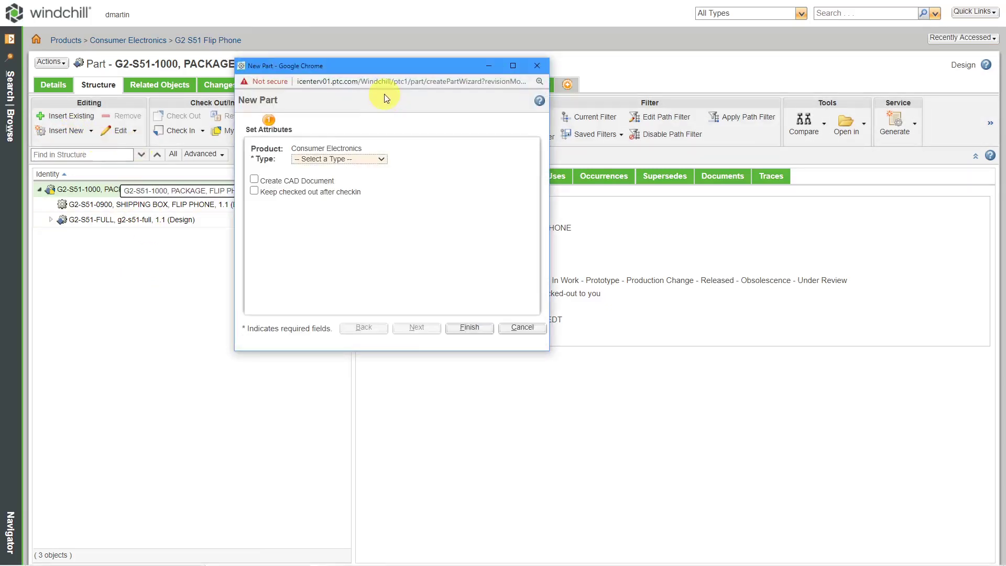
left_click(355, 159)
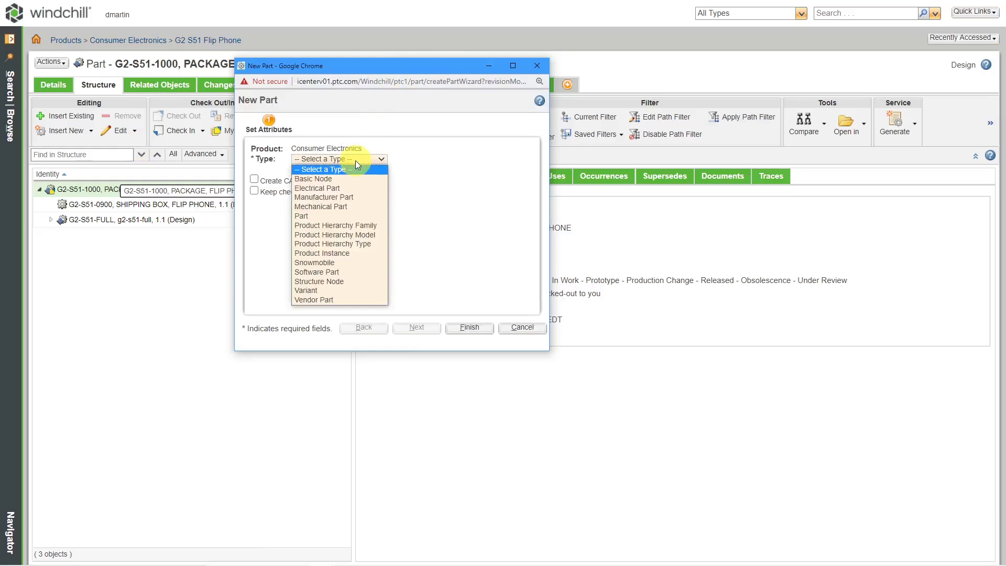
left_click(360, 216)
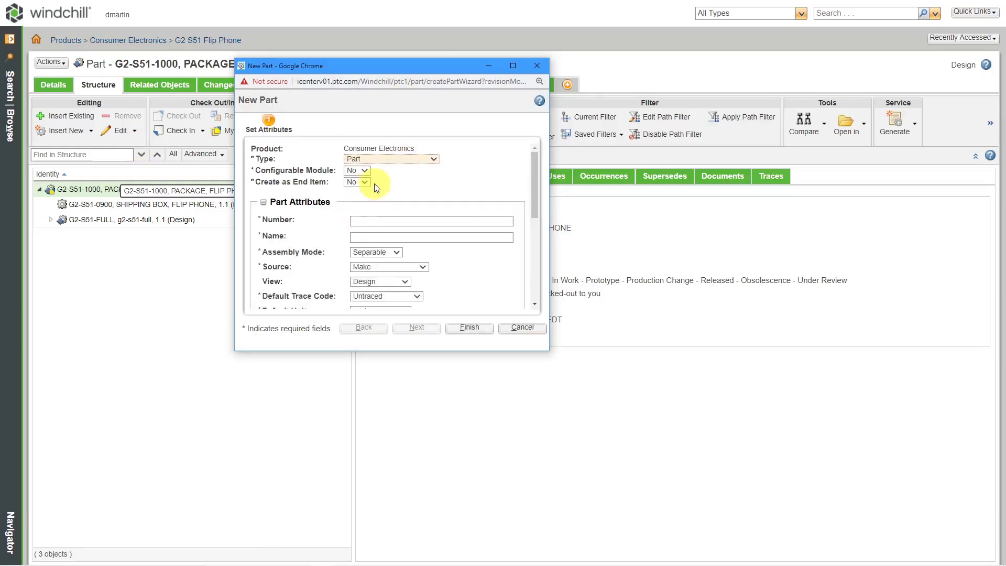
left_click(363, 182)
left_click(365, 205)
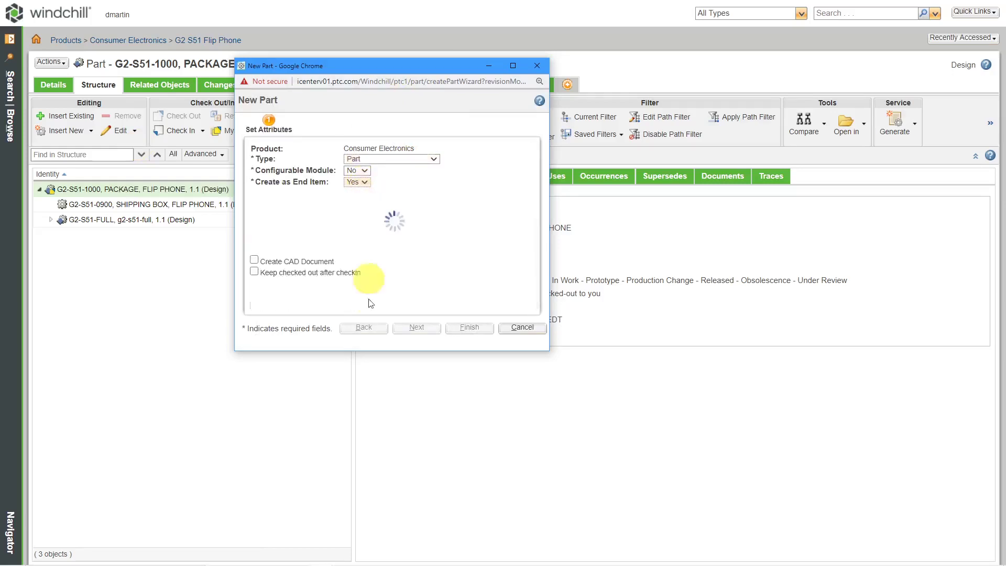
left_click_drag(376, 350, 372, 469)
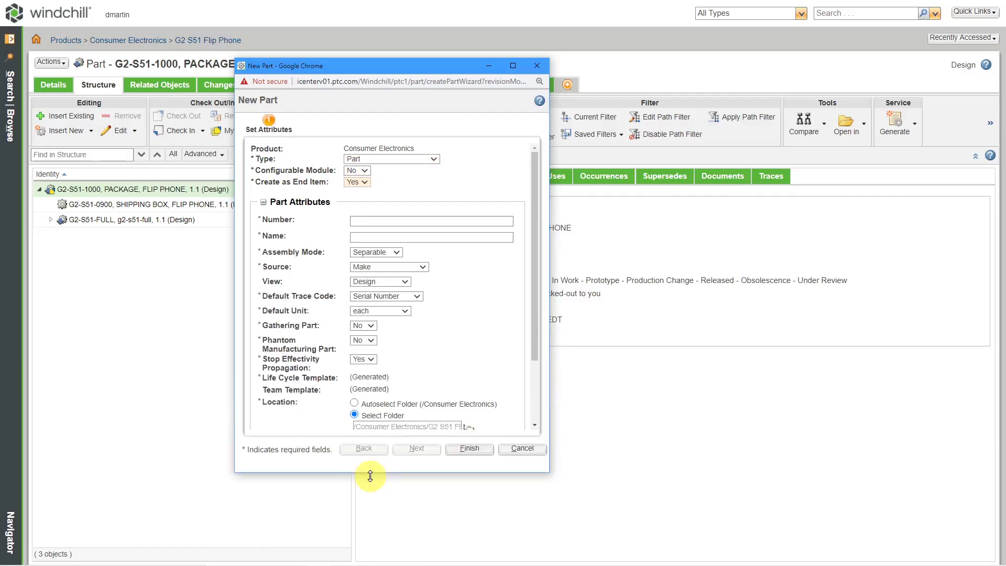
Step: Enter number G2-S51-0800, name CHARGER, FLIP PHONE, Default Trace Code Lot, and finish
left_click(370, 221)
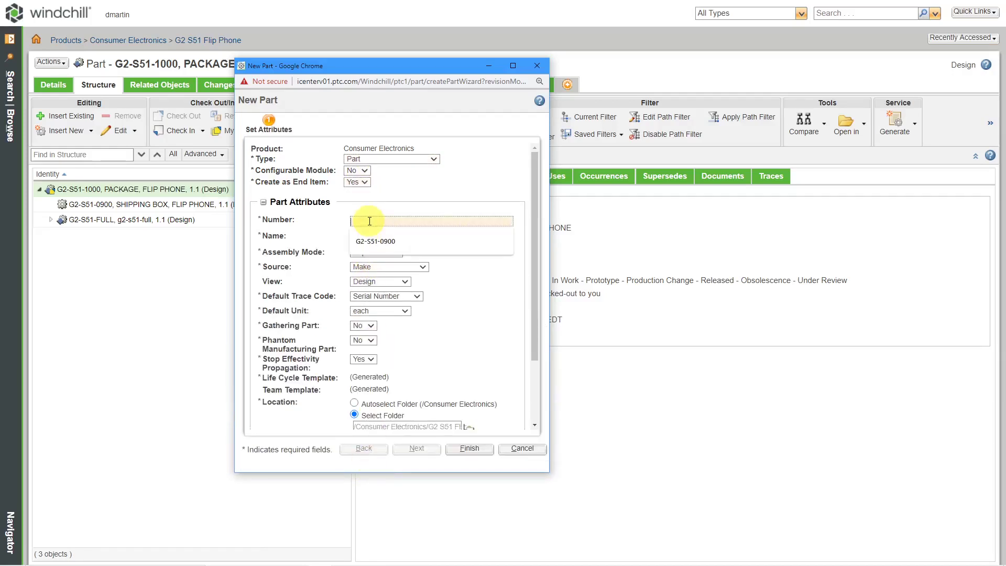
type("G2-S51-0800")
key("Tab")
type("CHARGE")
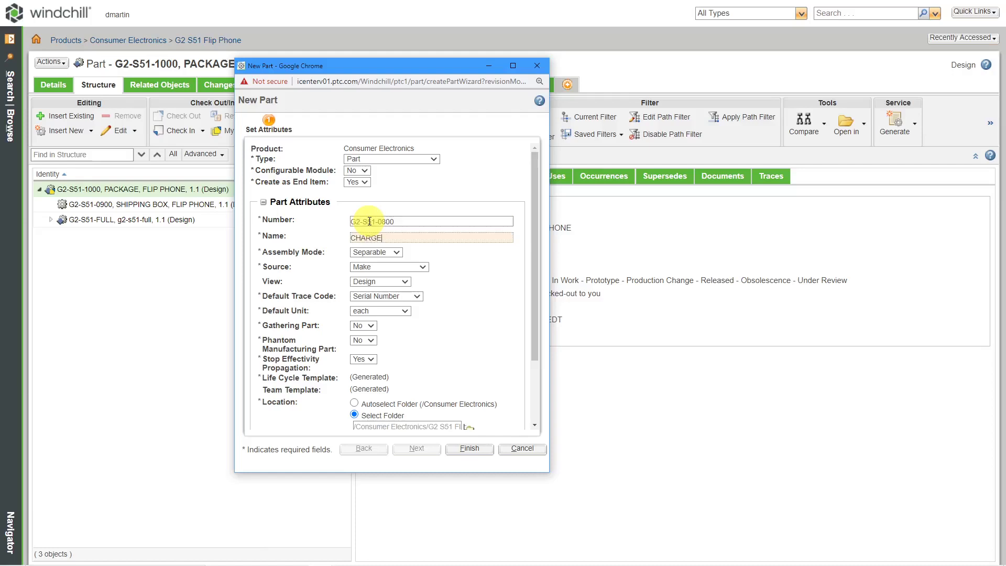
type("R, FLIP PHONE")
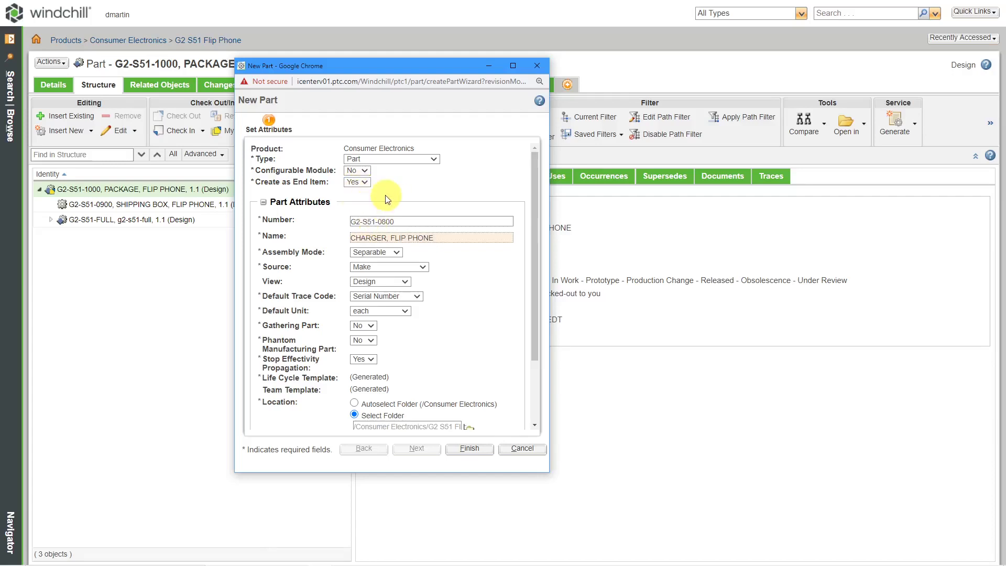
mouse_move(535, 250)
left_mouse_down()
mouse_move(524, 303)
mouse_move(522, 293)
left_mouse_up()
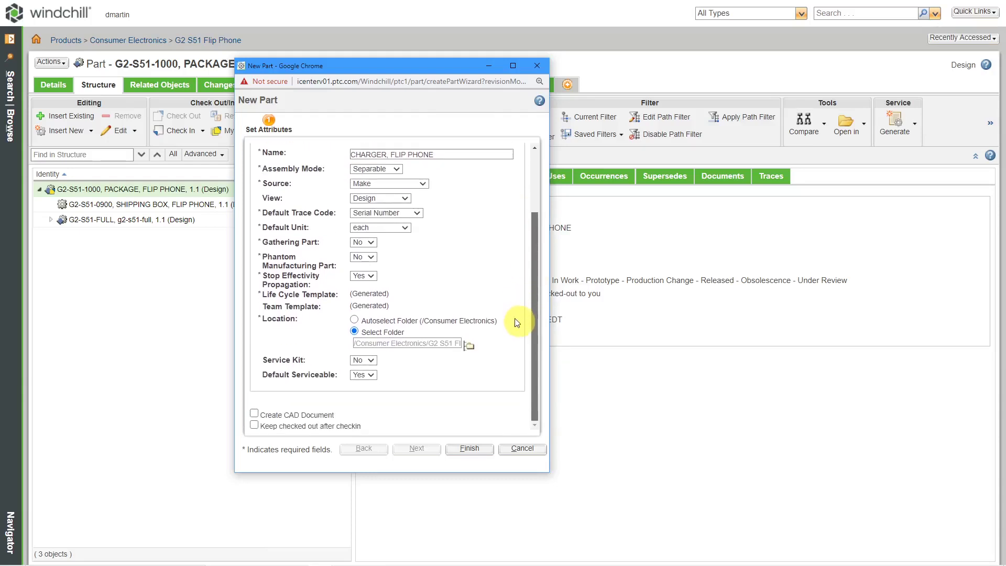
left_click(418, 215)
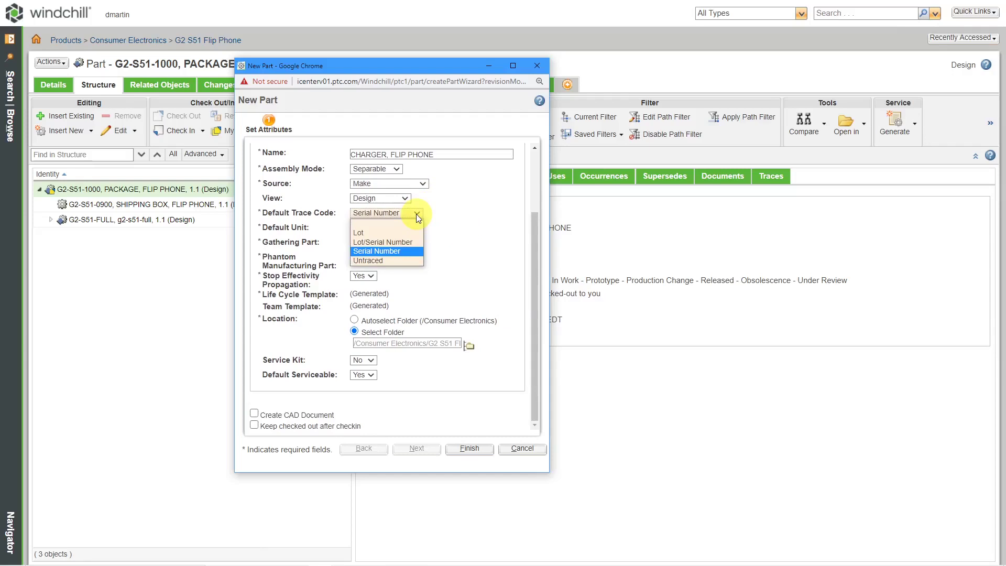
left_click(366, 234)
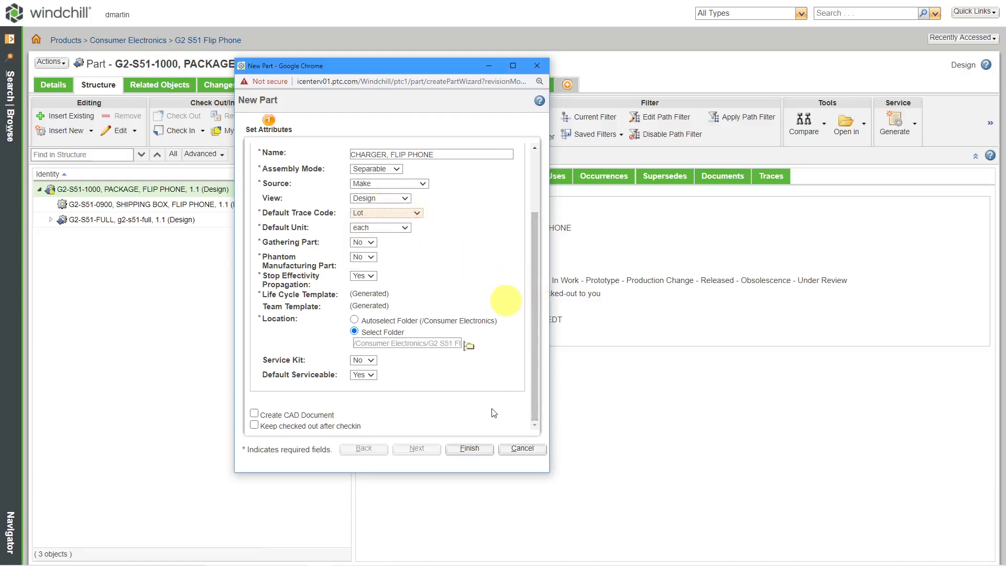
left_click(470, 450)
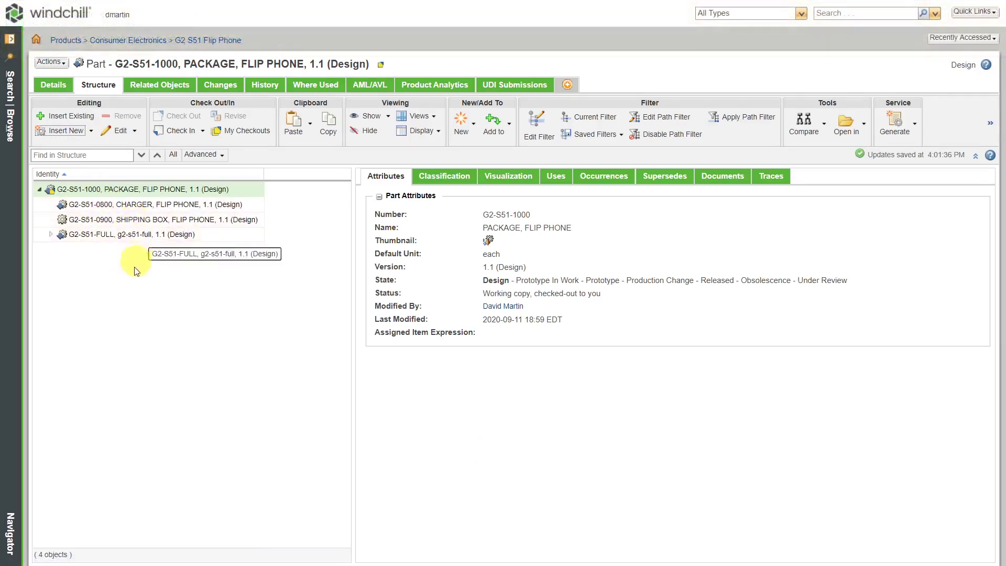
Step: Create Part G2-S51-WC, WARRANTY CARD, FLIP PHONE inside the package structure
left_click(79, 135)
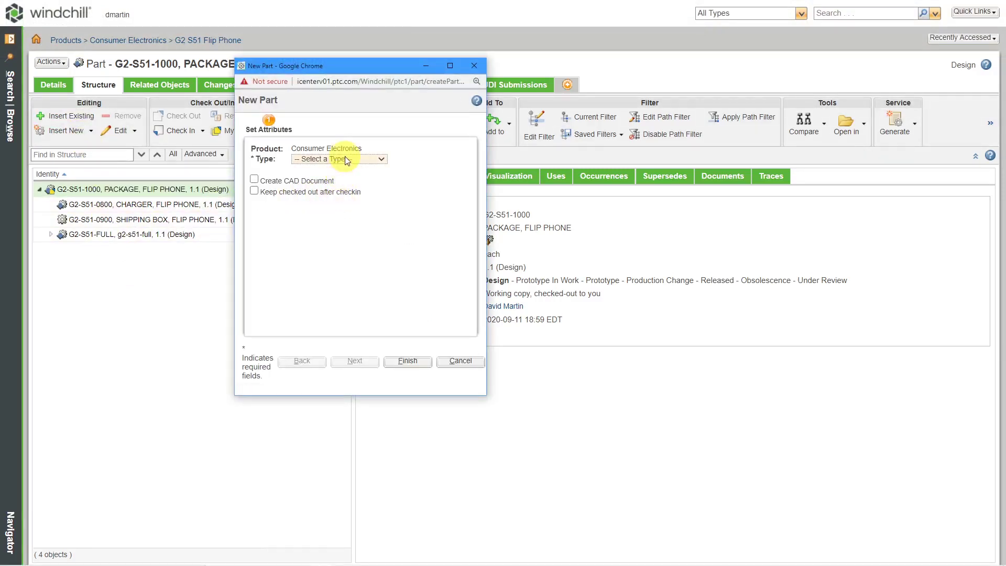
left_click(345, 158)
left_click(340, 216)
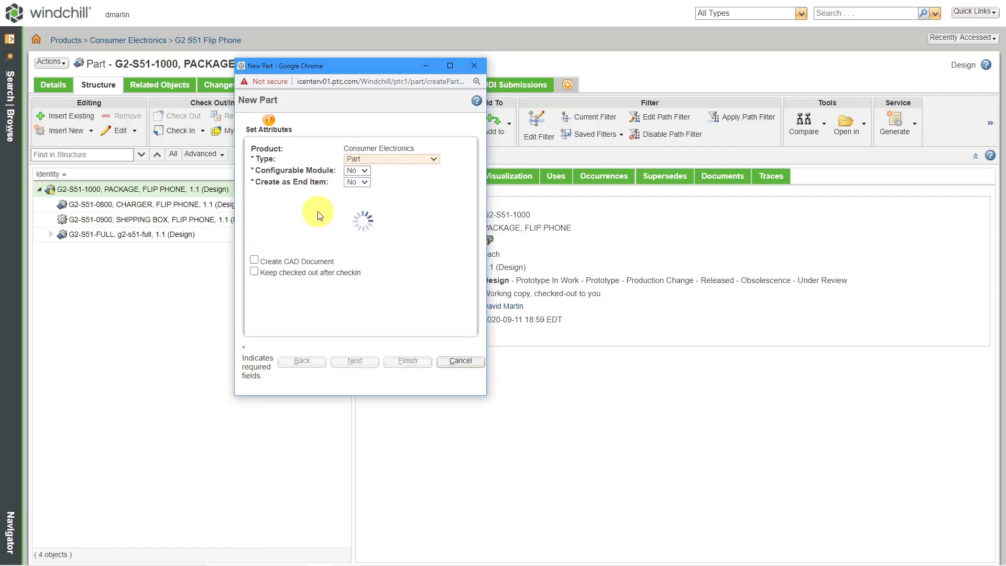
left_click(342, 220)
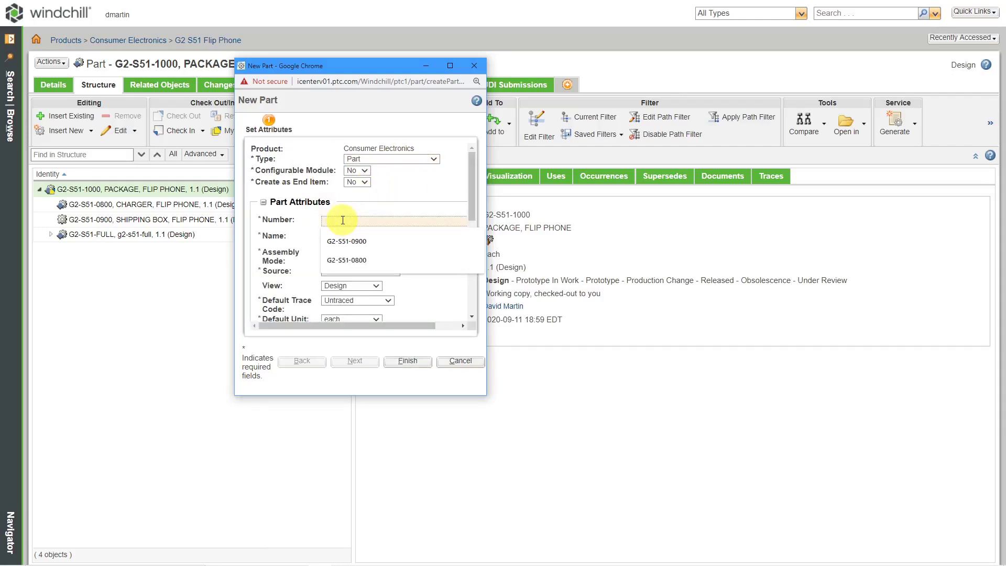
type("G2-S51-WC")
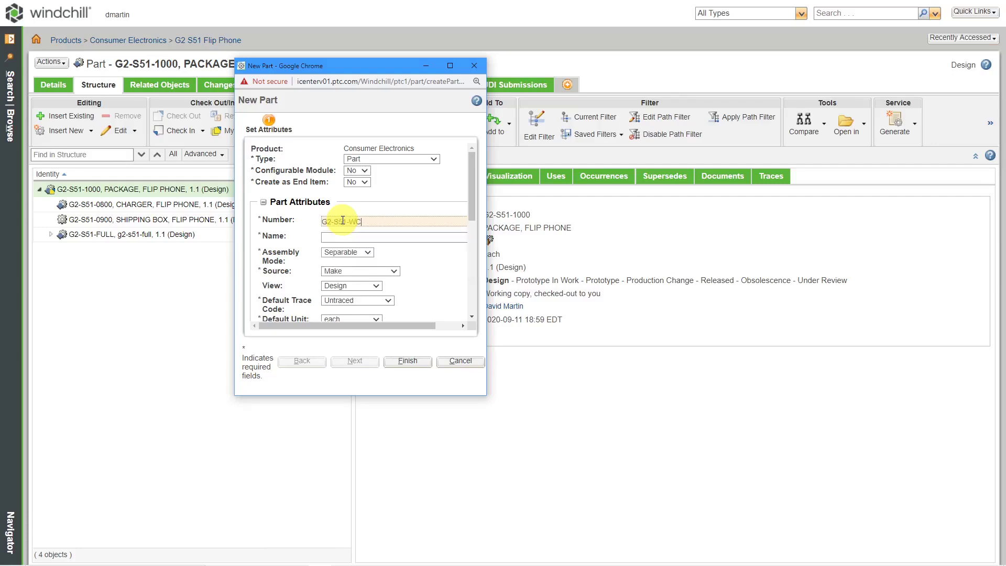
left_click(345, 237)
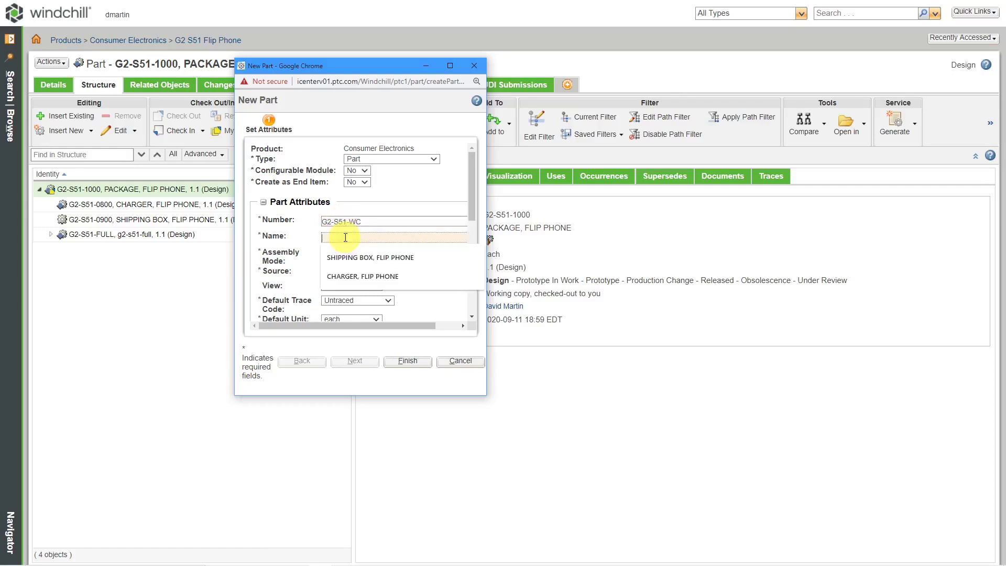
type("WARRANTY ")
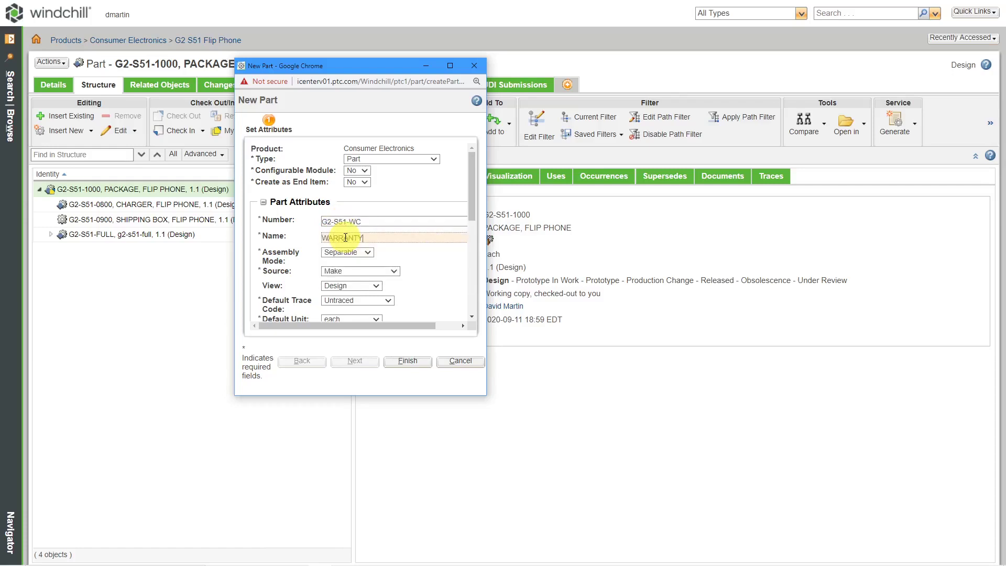
type("CARD, FLIP PHONE")
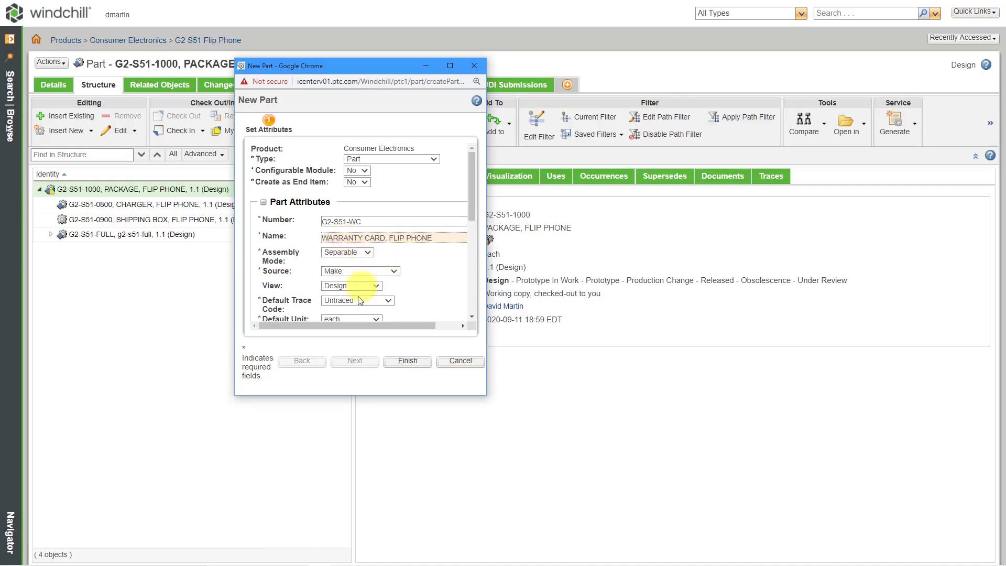
left_click(408, 362)
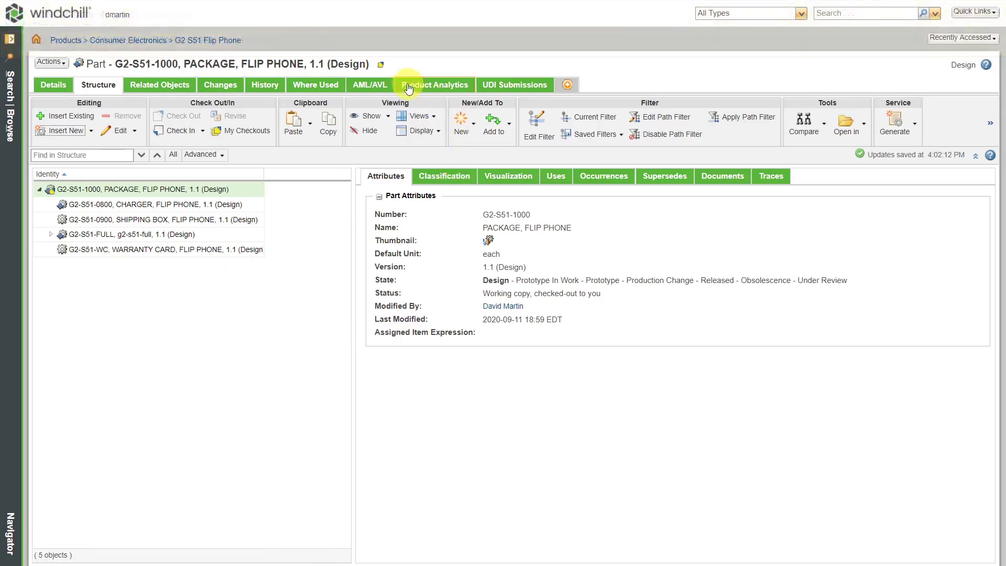
Step: Check in G2-S51-1000, PACKAGE, FLIP PHONE from the Actions menu without comments
left_click(51, 63)
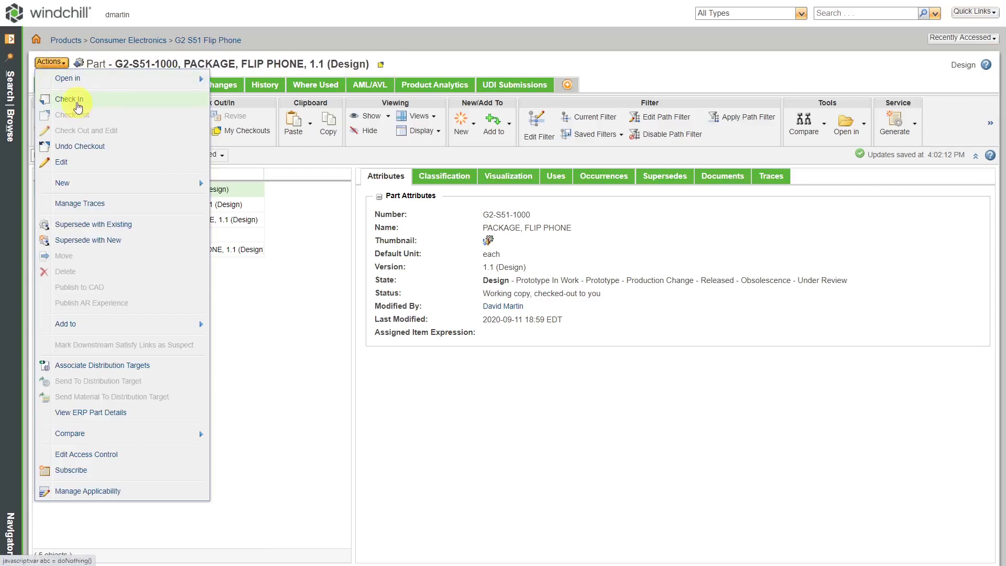
left_click(78, 105)
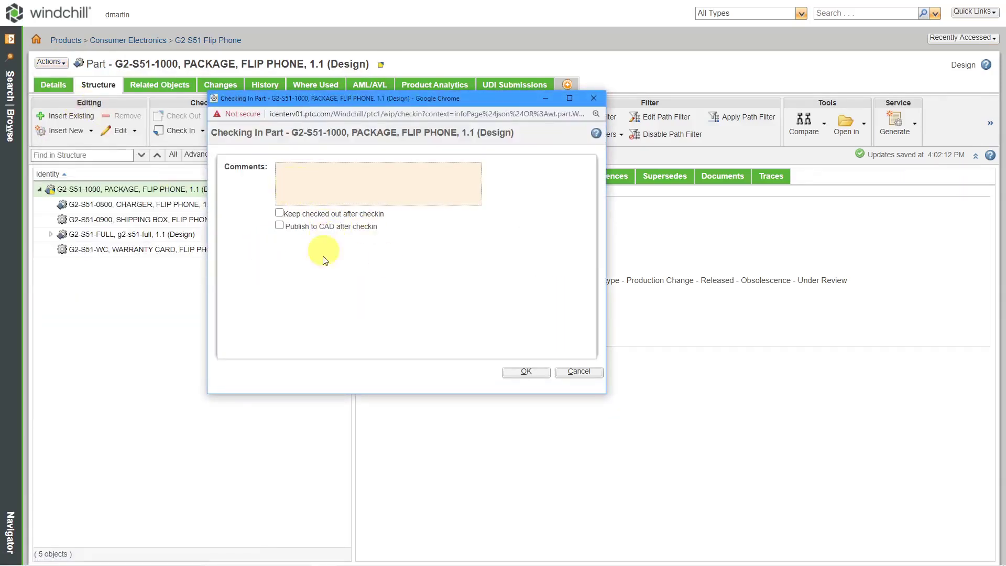
left_click(526, 372)
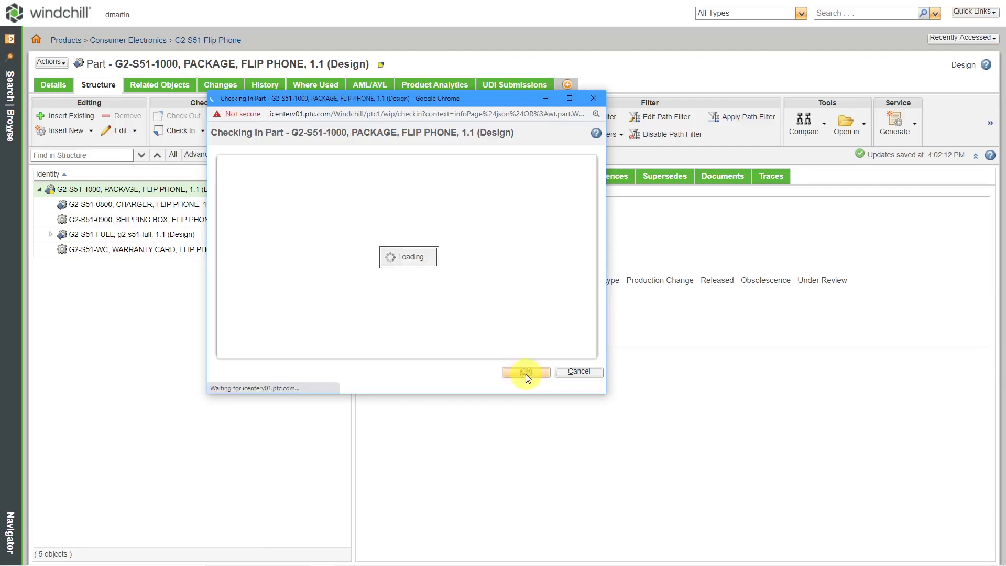